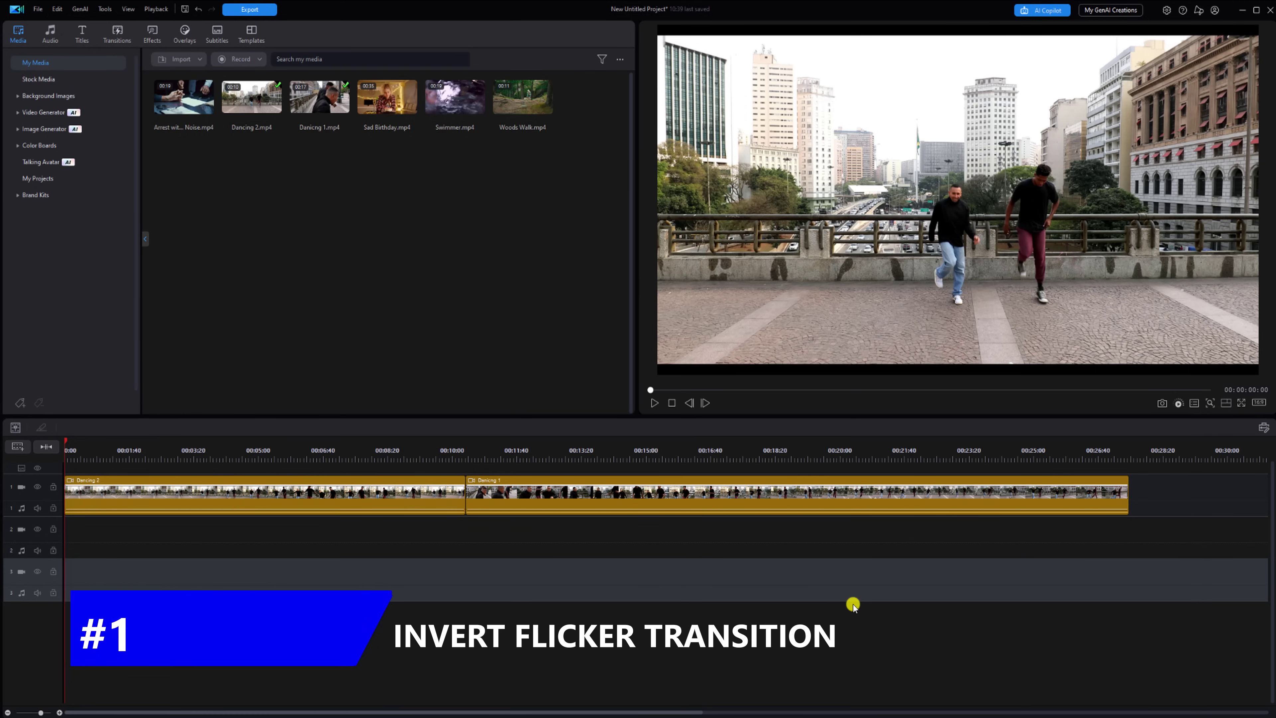
Play the dancing footage from about 8 seconds and zoom the timeline in there.
click(384, 449)
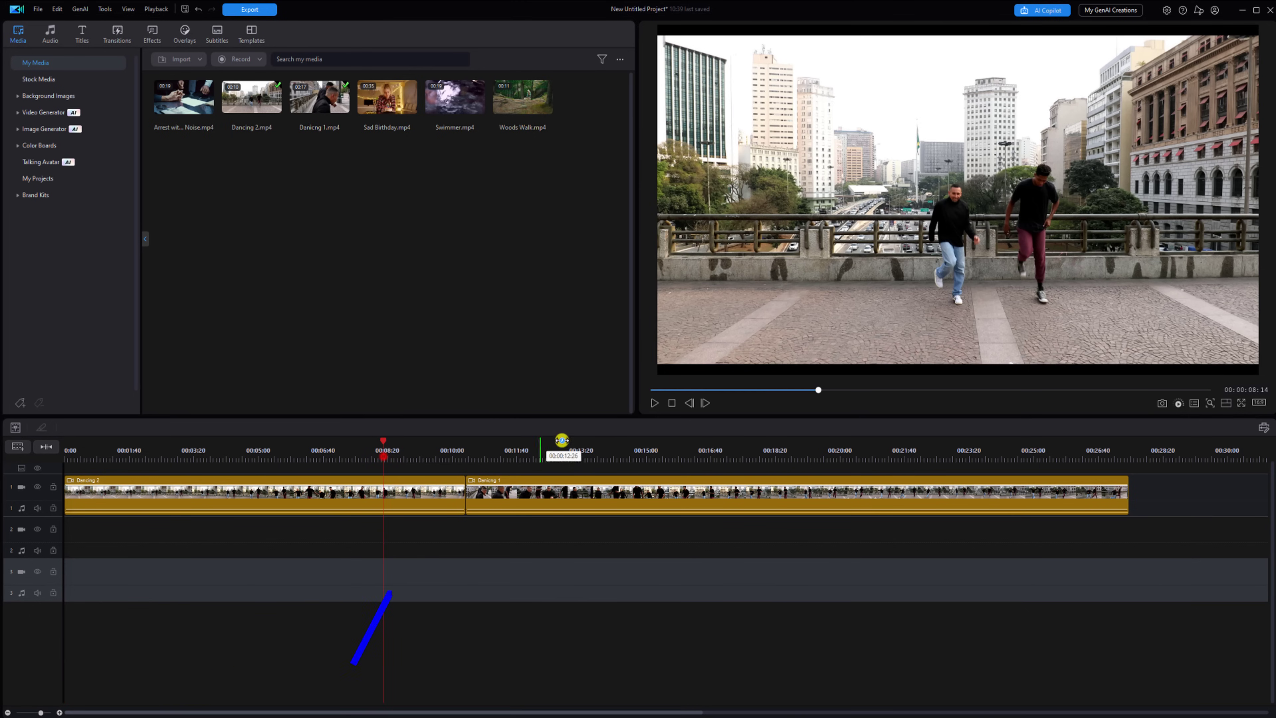
click(654, 402)
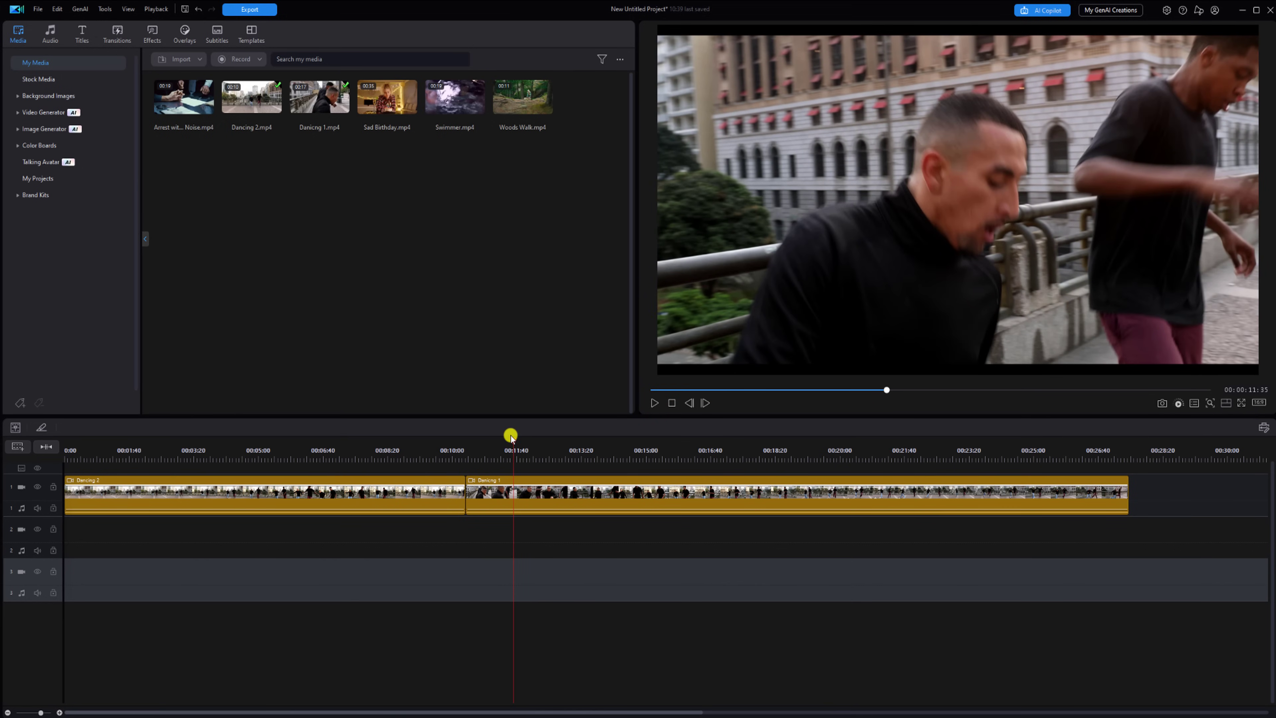
drag(453, 450, 379, 447)
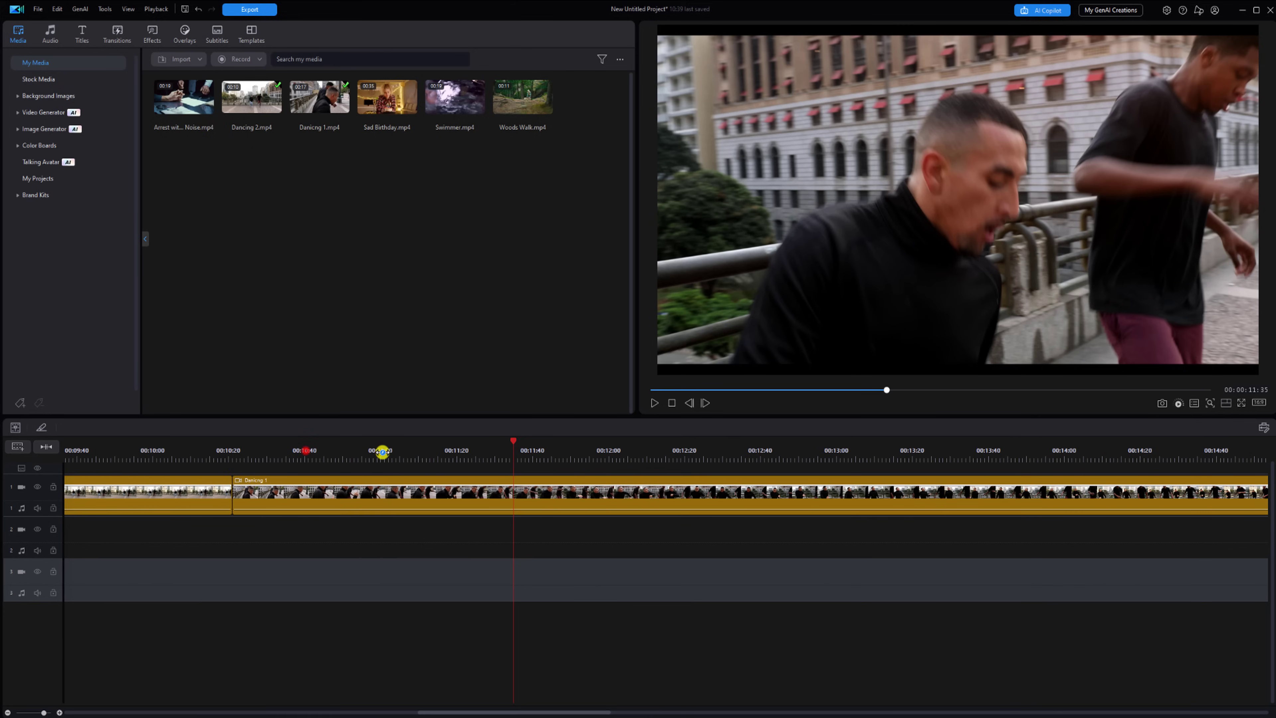
click(279, 504)
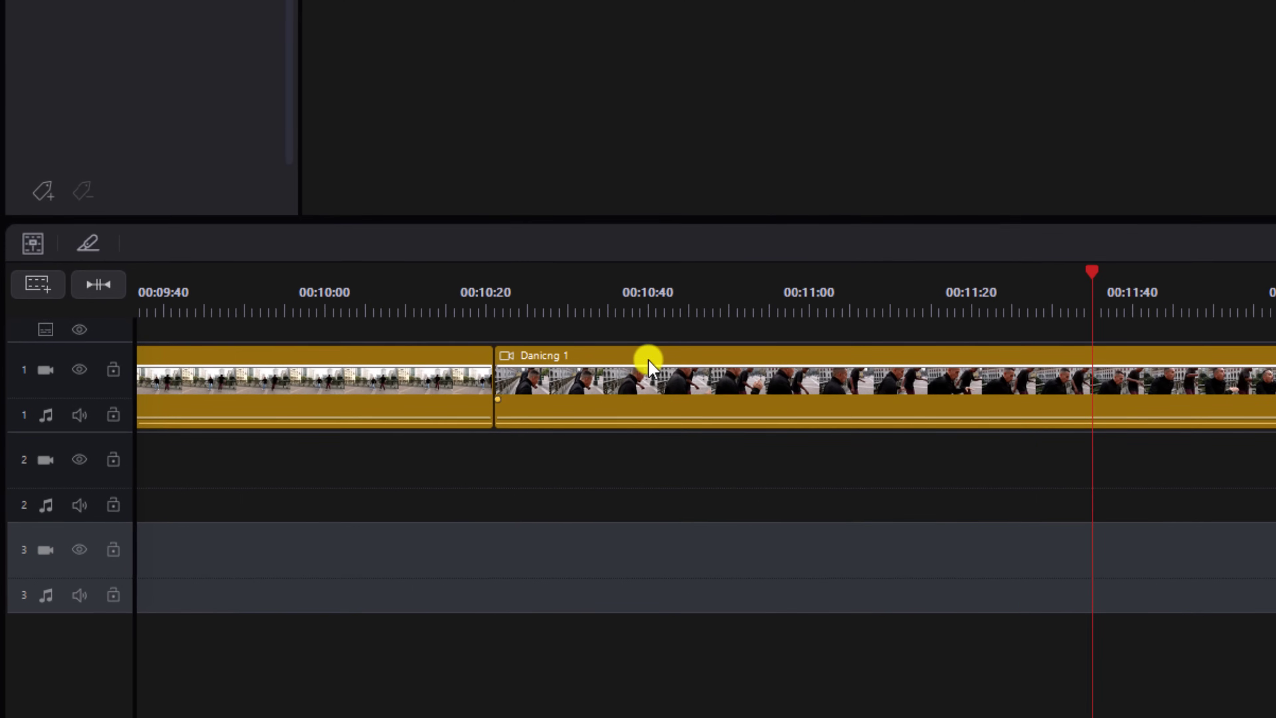
Split three very short pieces, a few frames apart, off the start of Danicng 1.
click(305, 484)
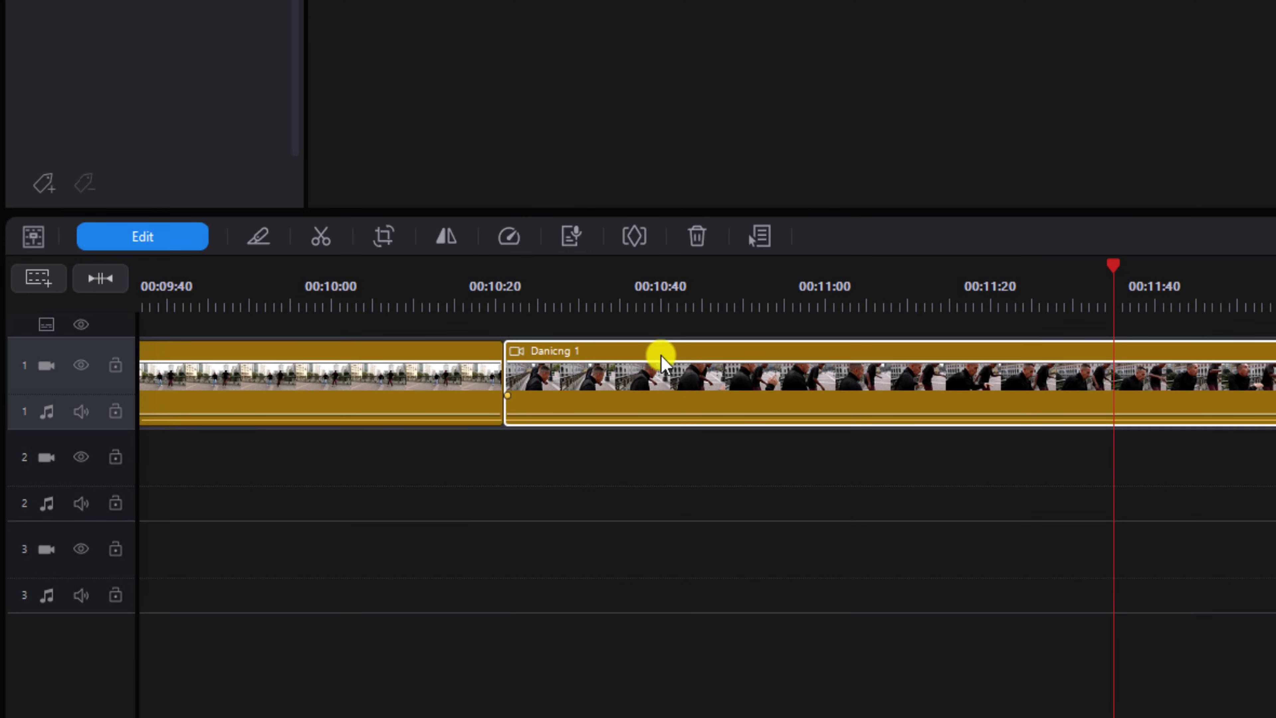
key(Home)
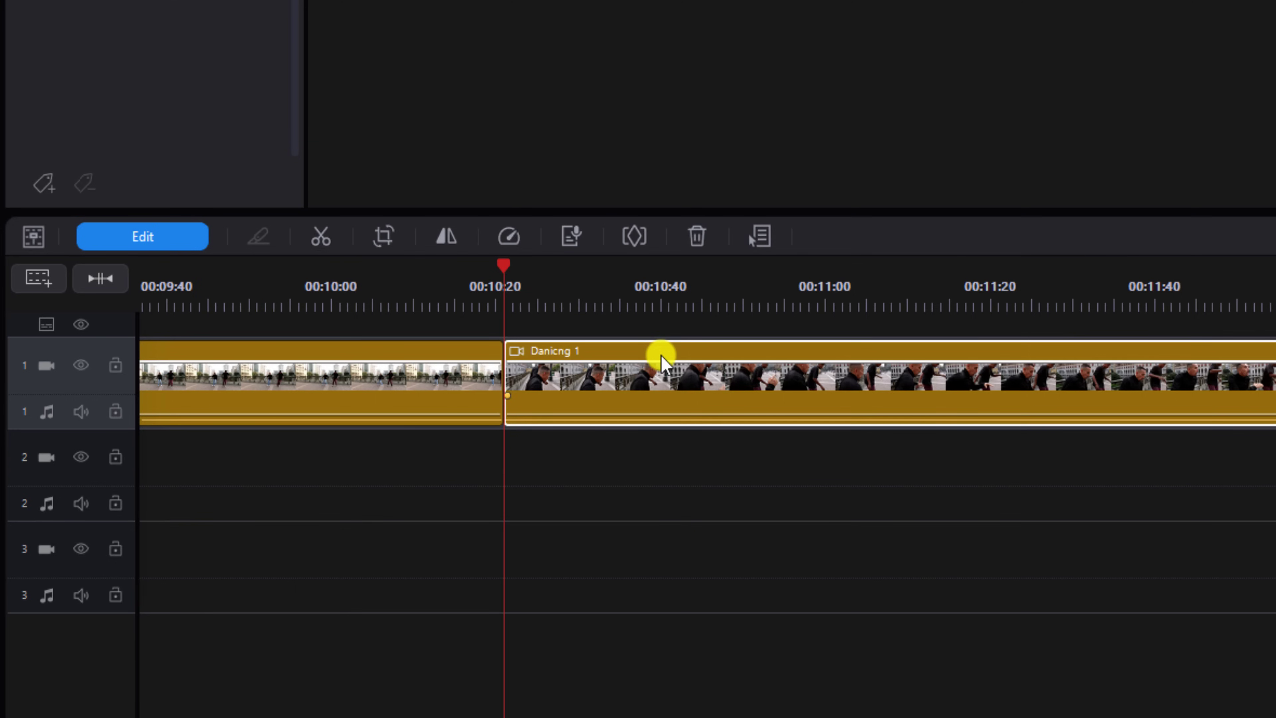
key(space)
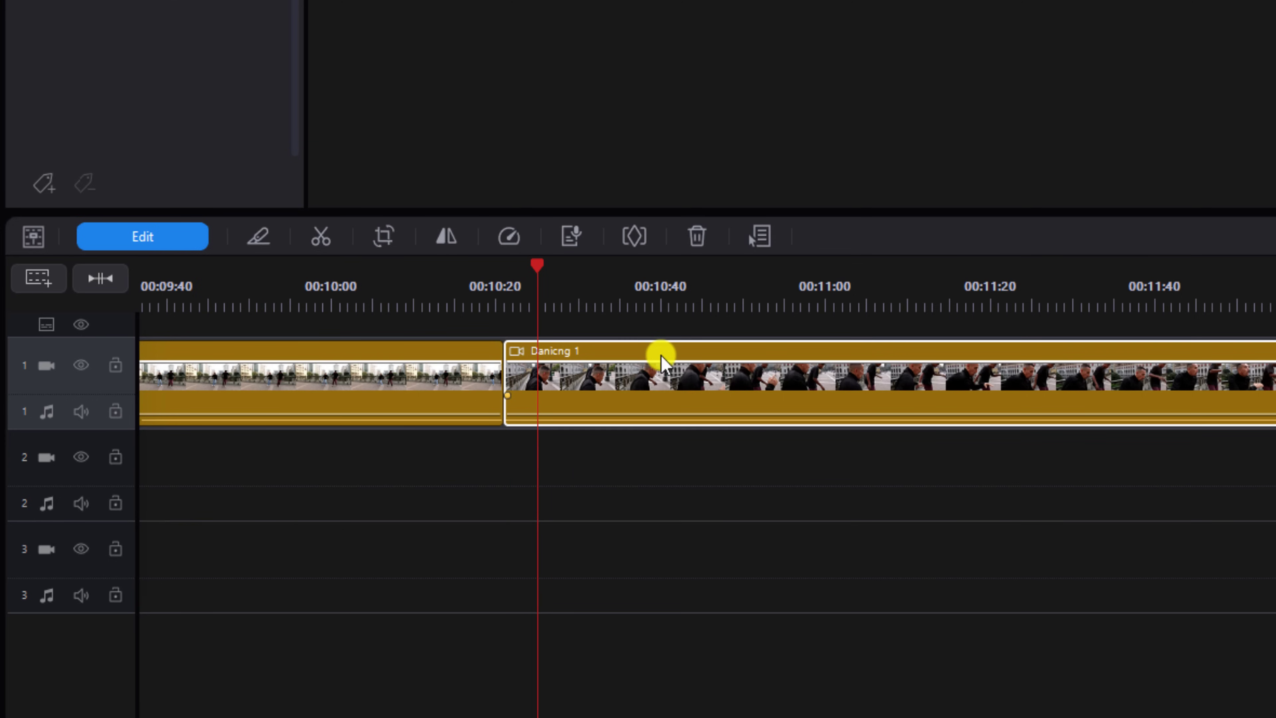
key(ctrl+t)
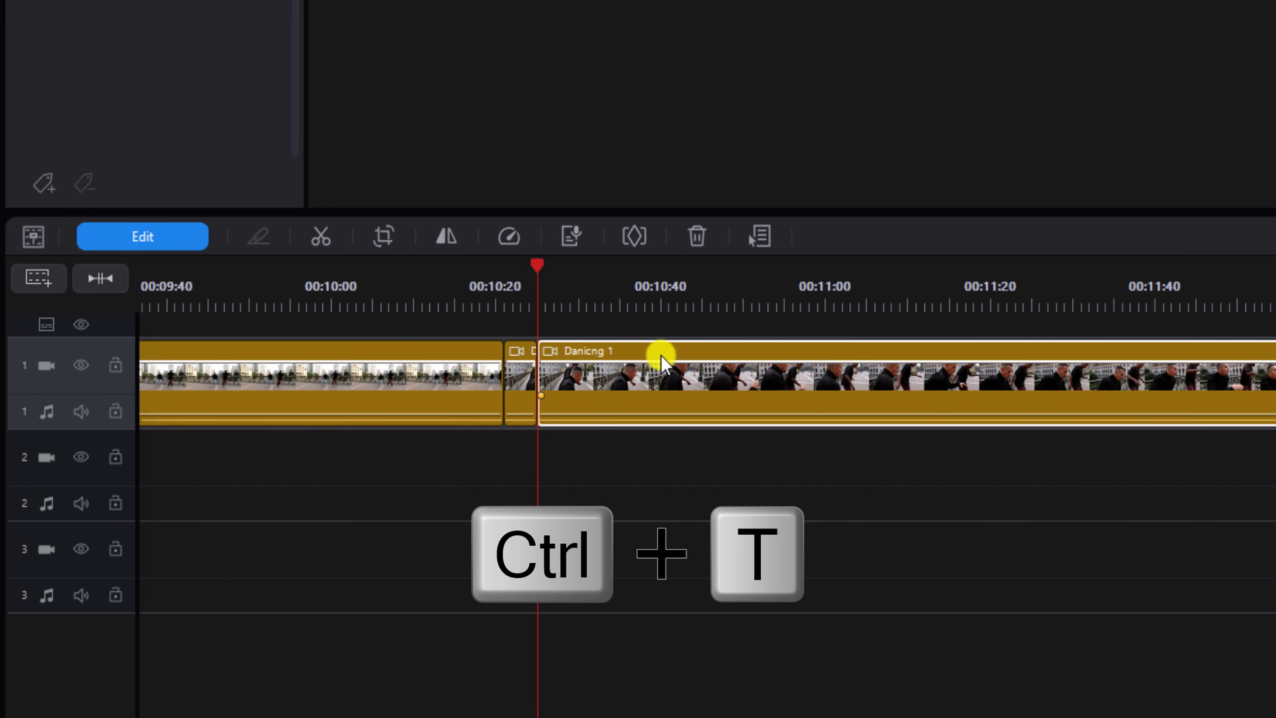
key(space)
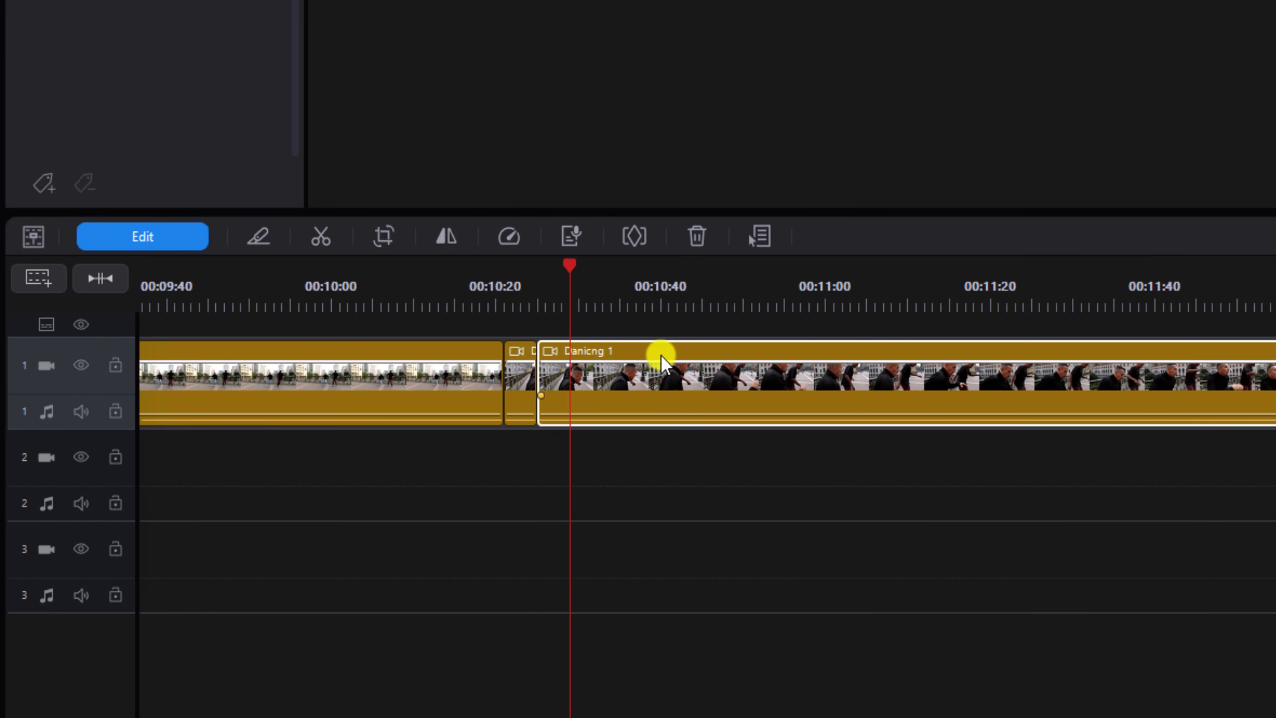
key(ctrl+t)
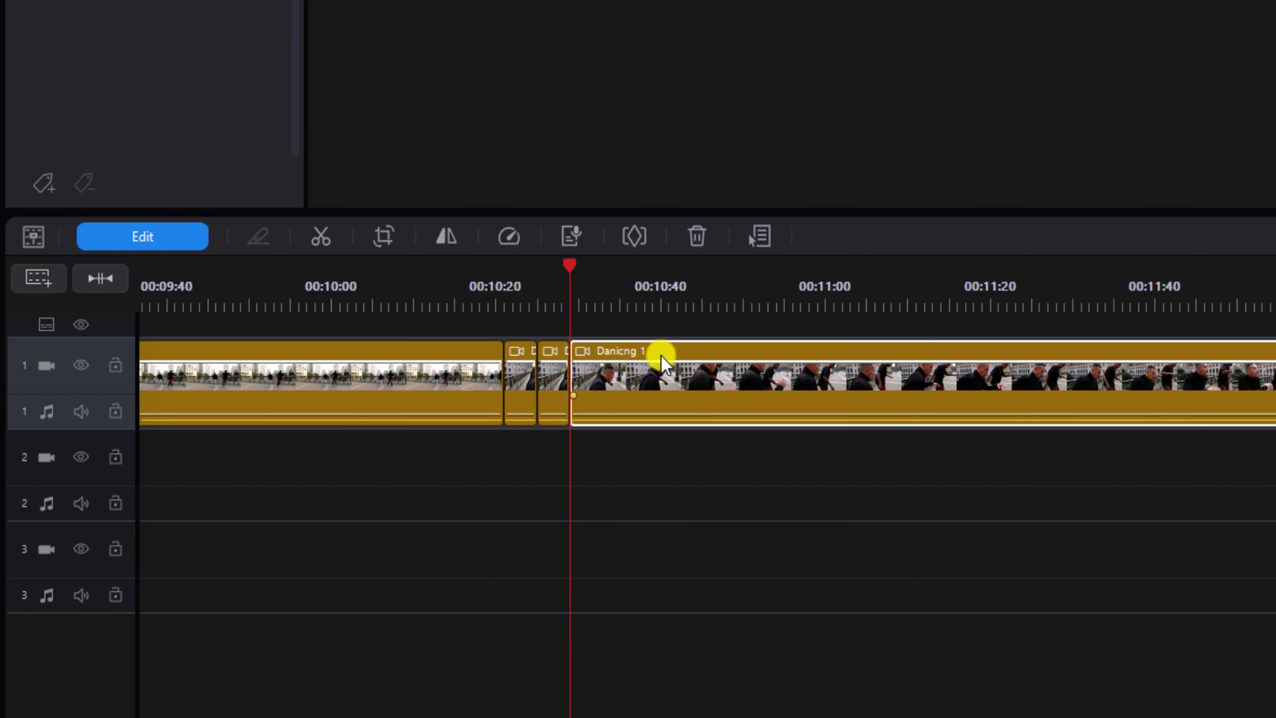
key(space)
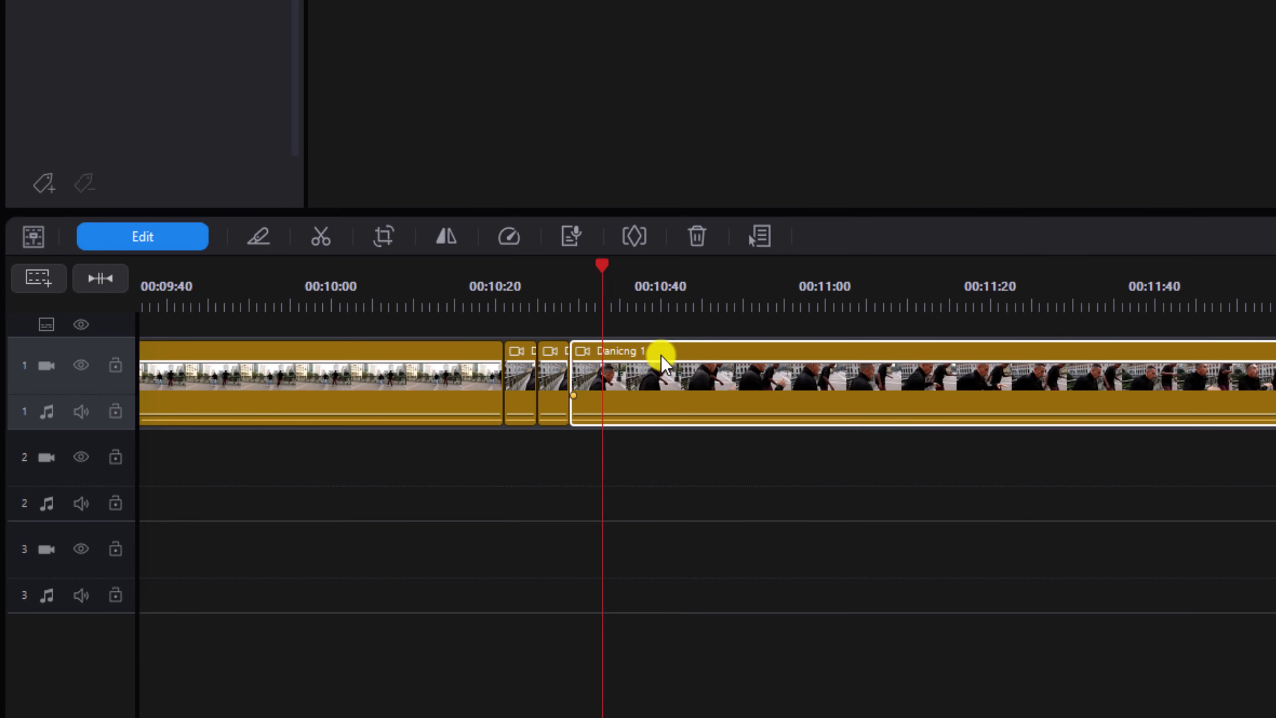
key(ctrl+t)
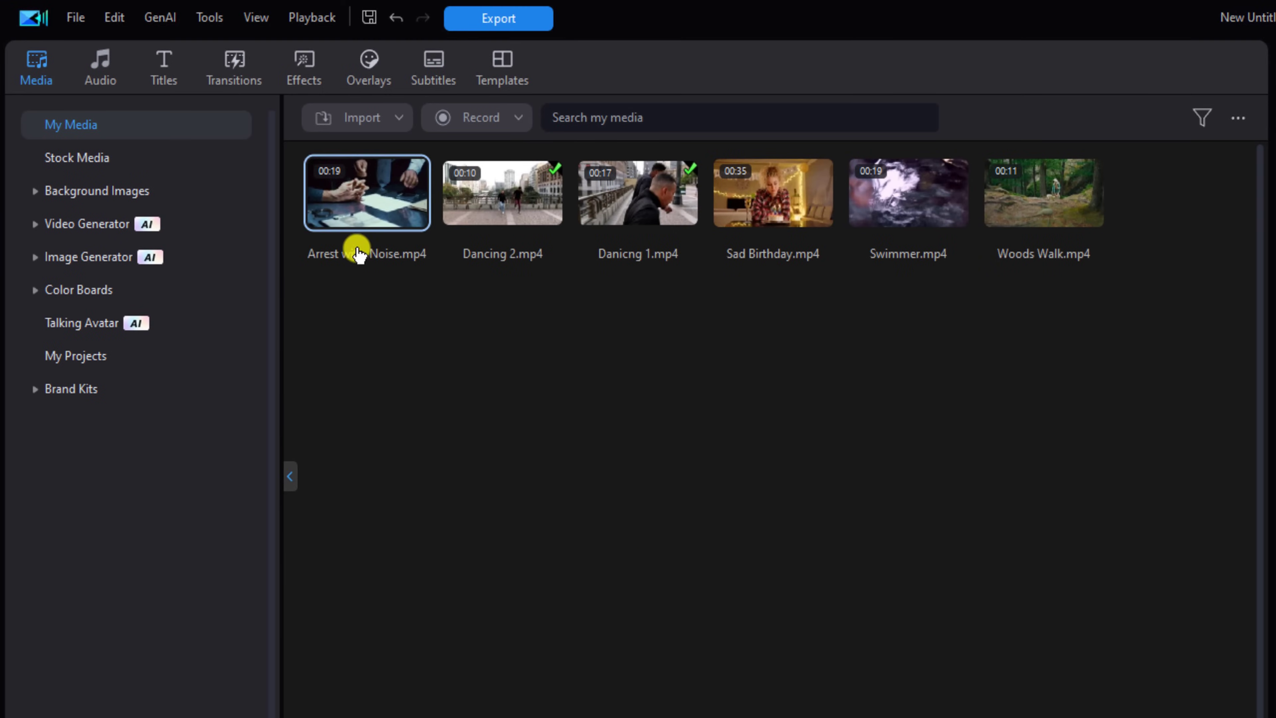
Show the Video Effects Texture category, which lists Solarize and Pop Art.
click(316, 66)
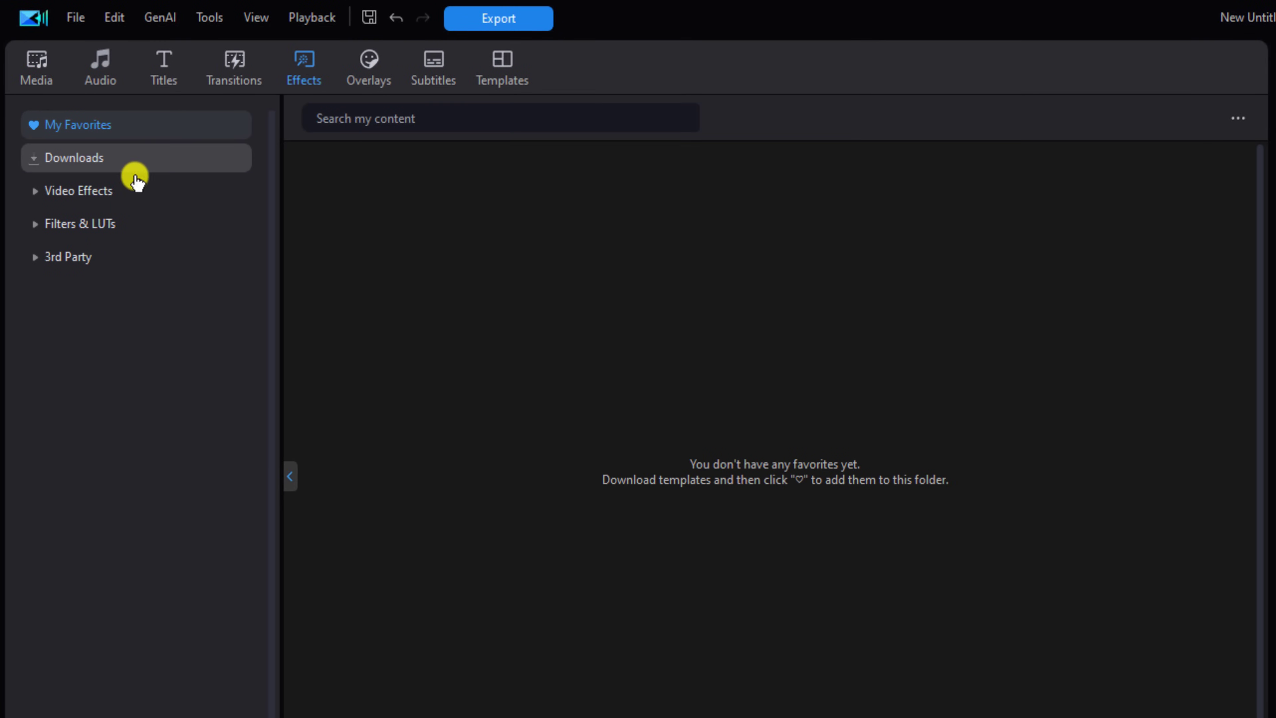
click(140, 193)
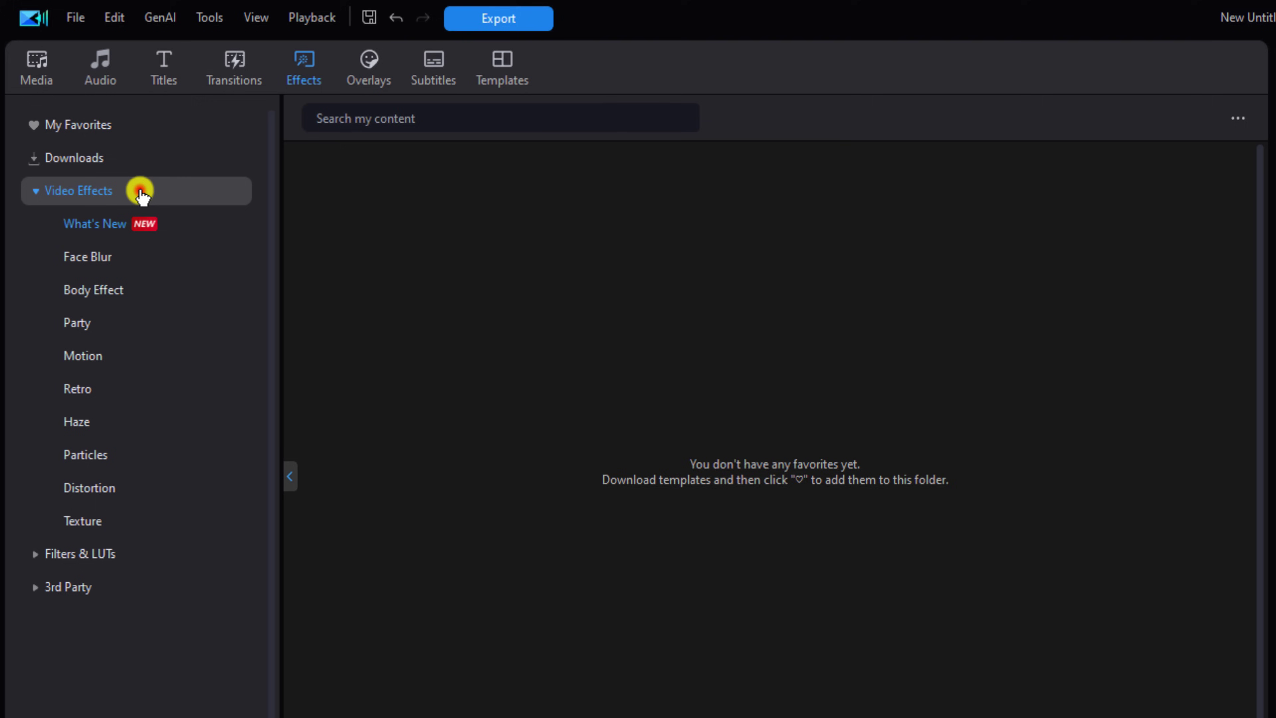
click(137, 520)
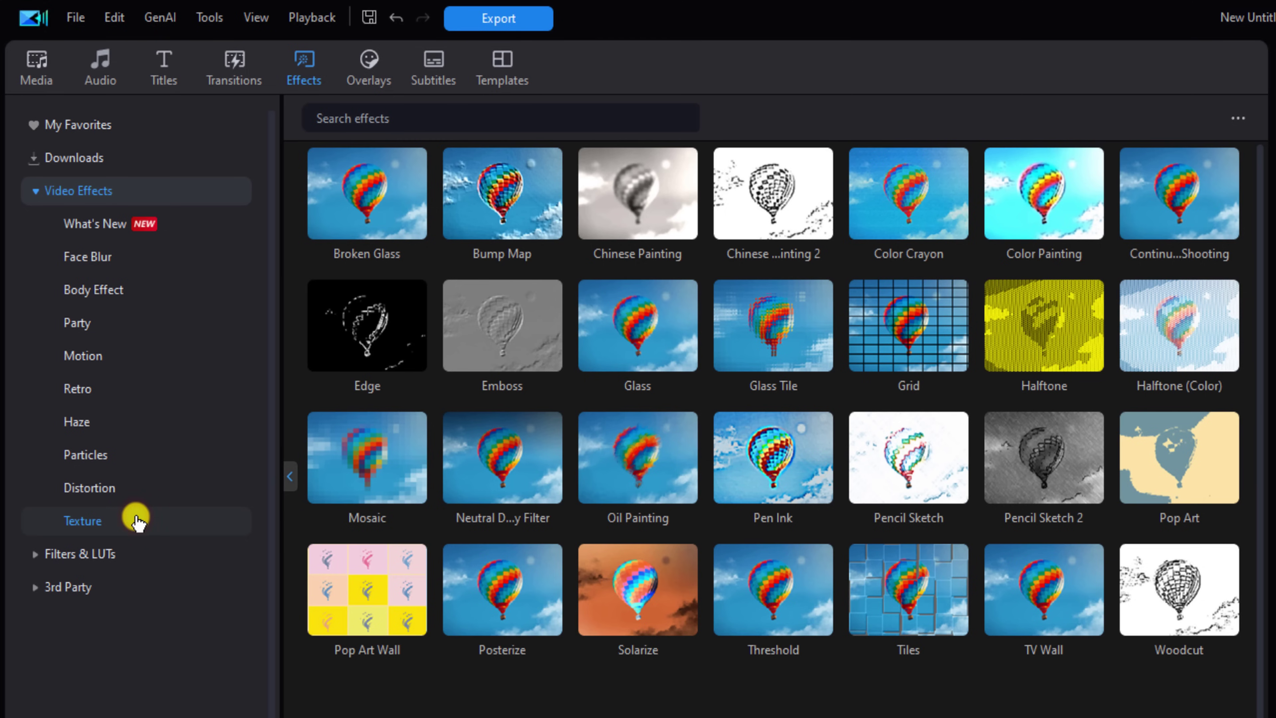
mouse_move(639, 602)
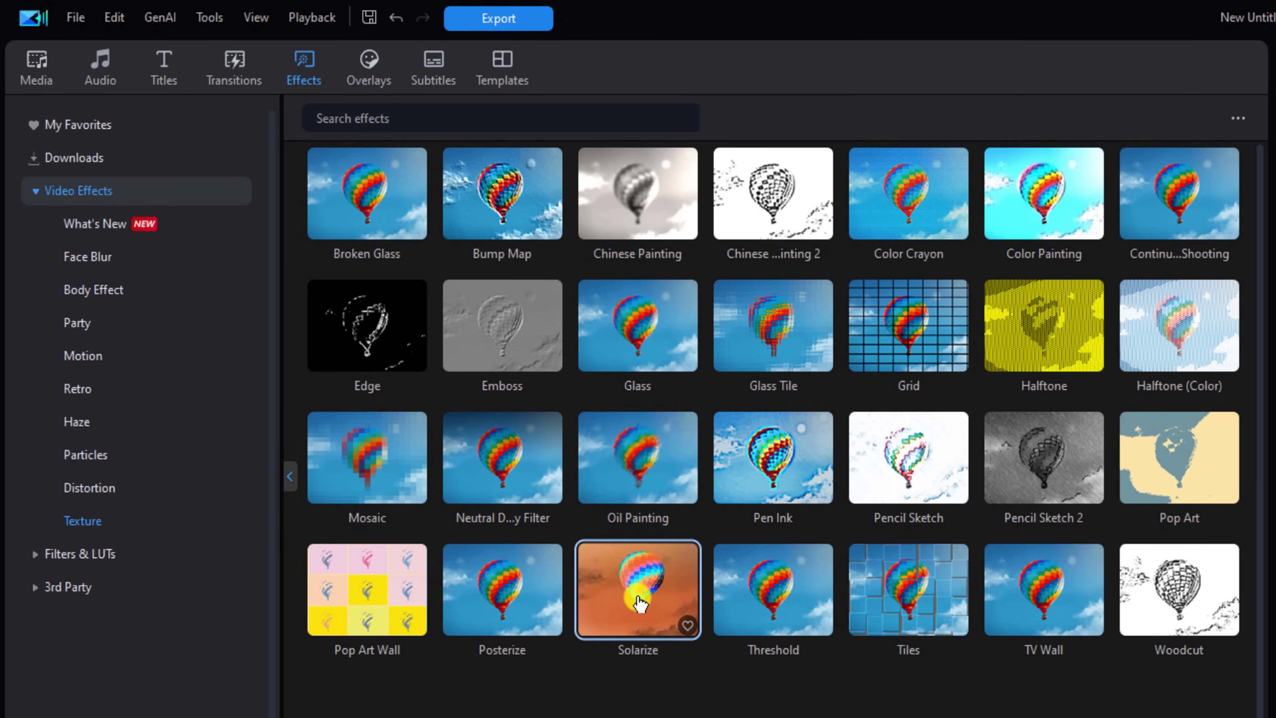
Apply Solarize to two of the short split pieces at Danicng 1's start, then zoom out.
drag(639, 602, 518, 717)
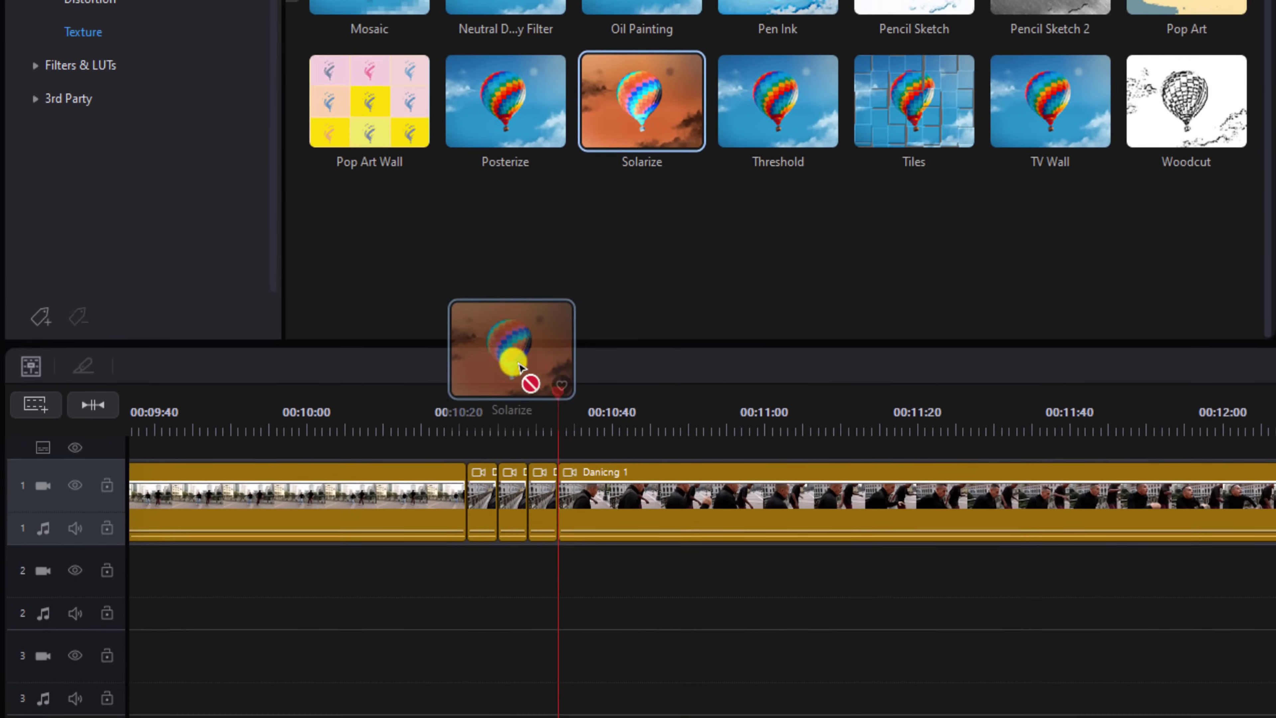
mouse_move(519, 366)
mouse_down()
mouse_move(482, 484)
mouse_move(478, 443)
mouse_up()
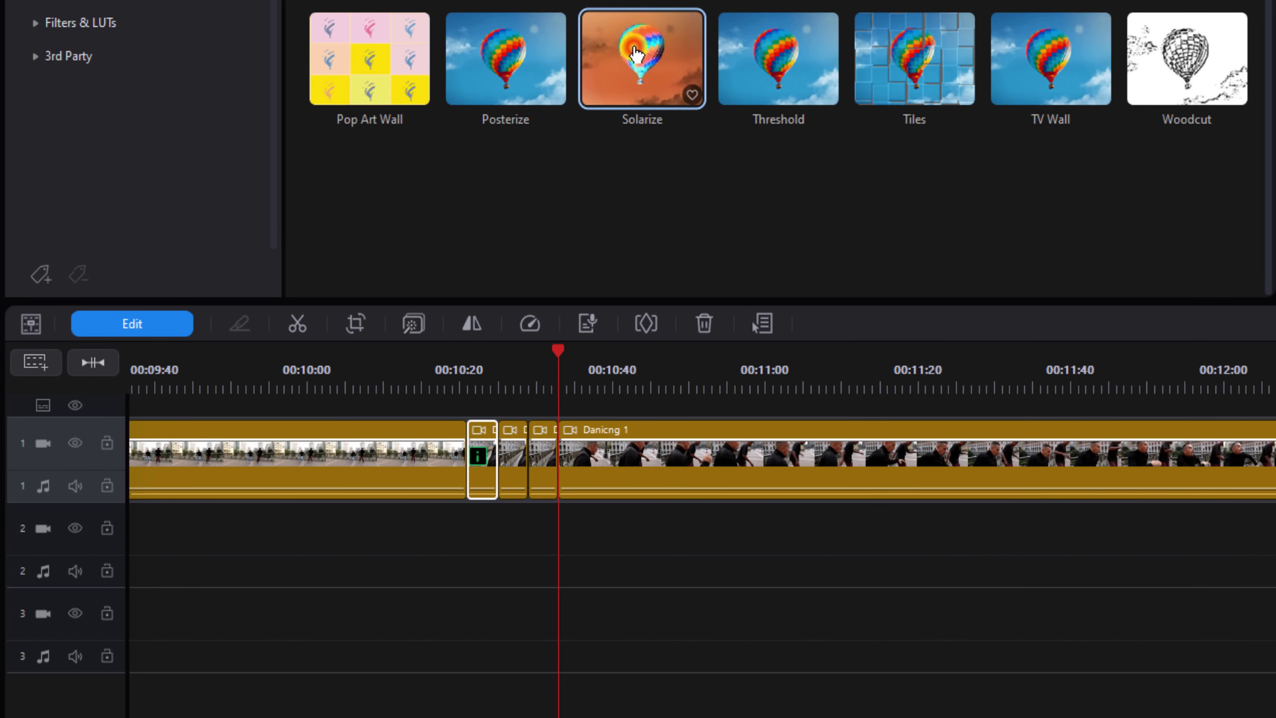
drag(636, 53, 550, 440)
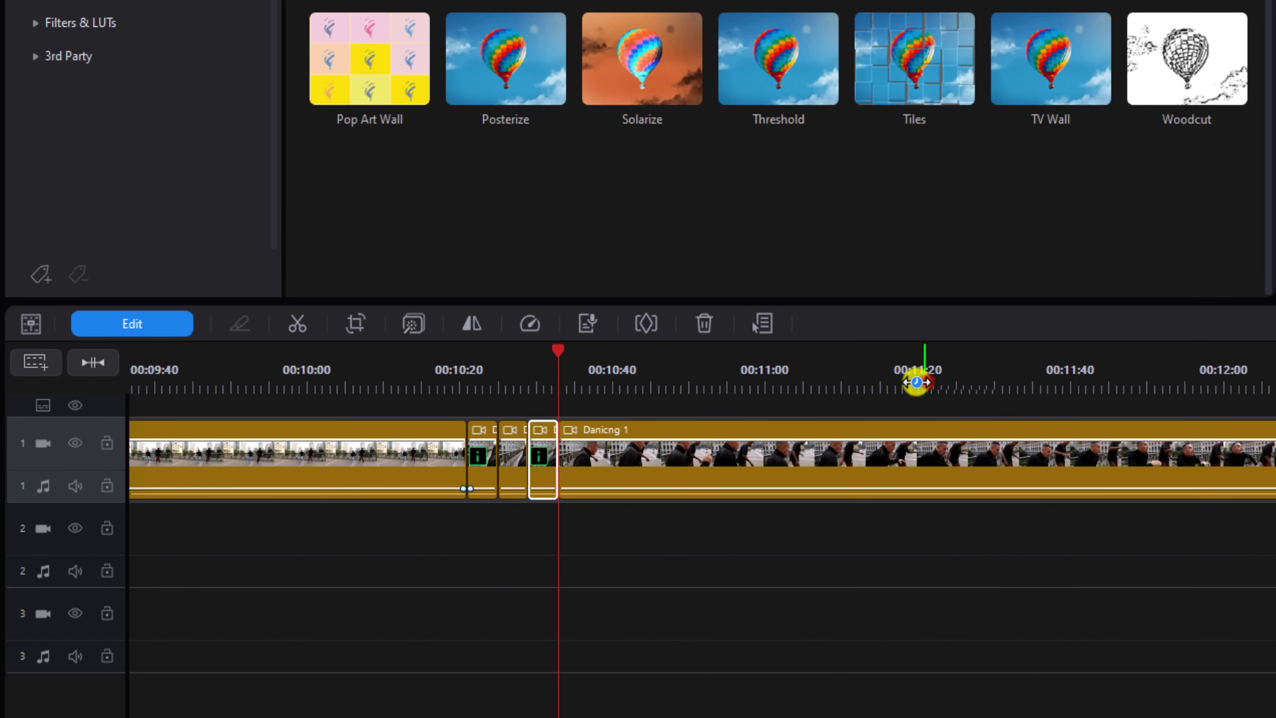
drag(916, 382, 660, 387)
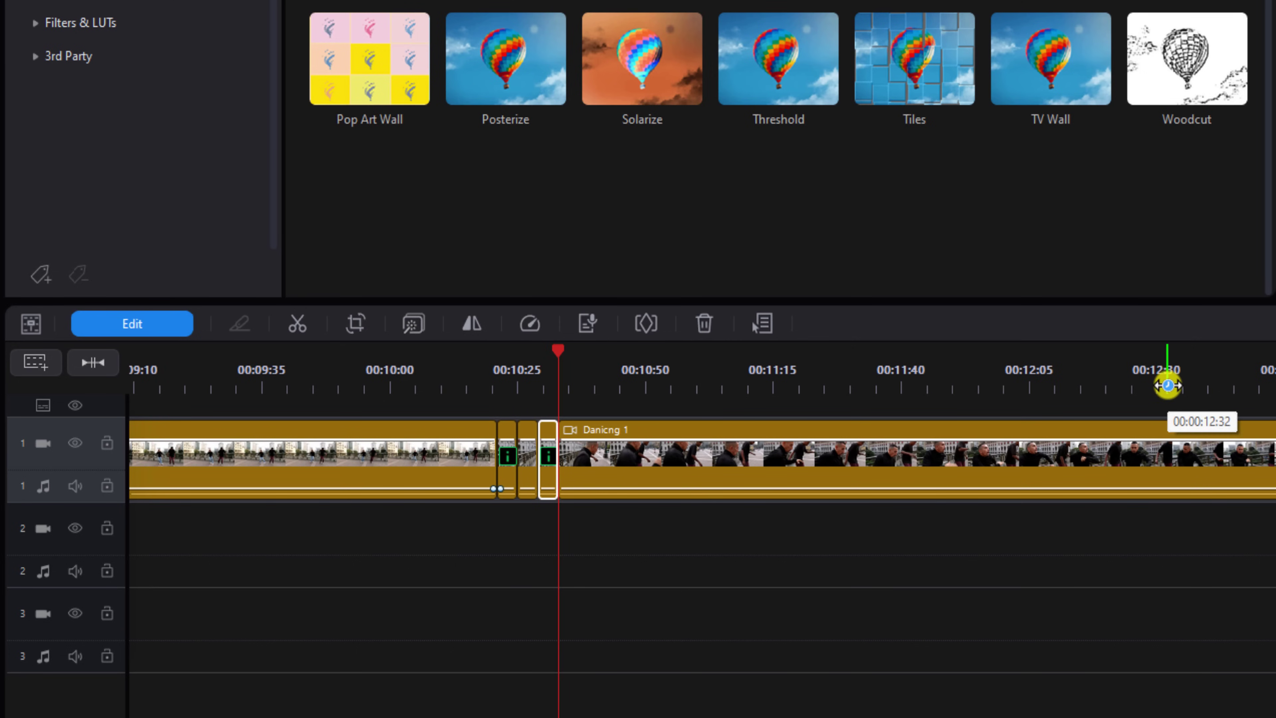
drag(1167, 386, 618, 390)
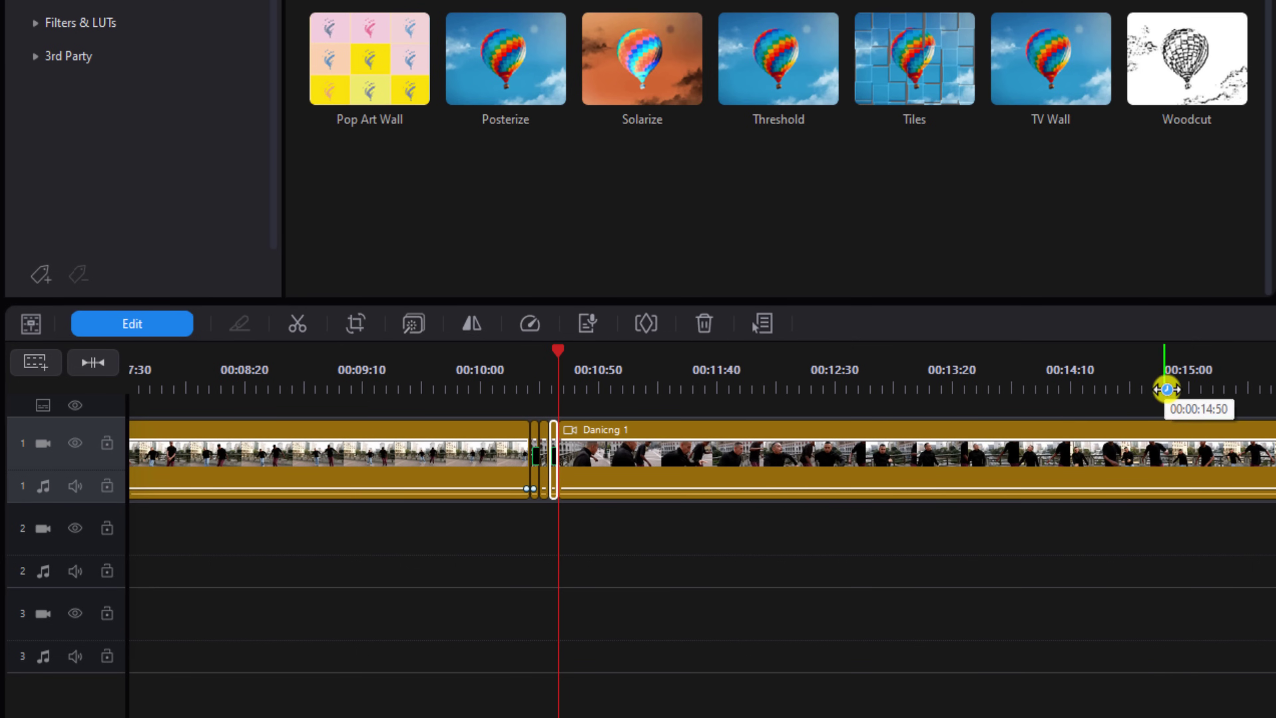
drag(1166, 388, 709, 373)
drag(868, 390, 612, 379)
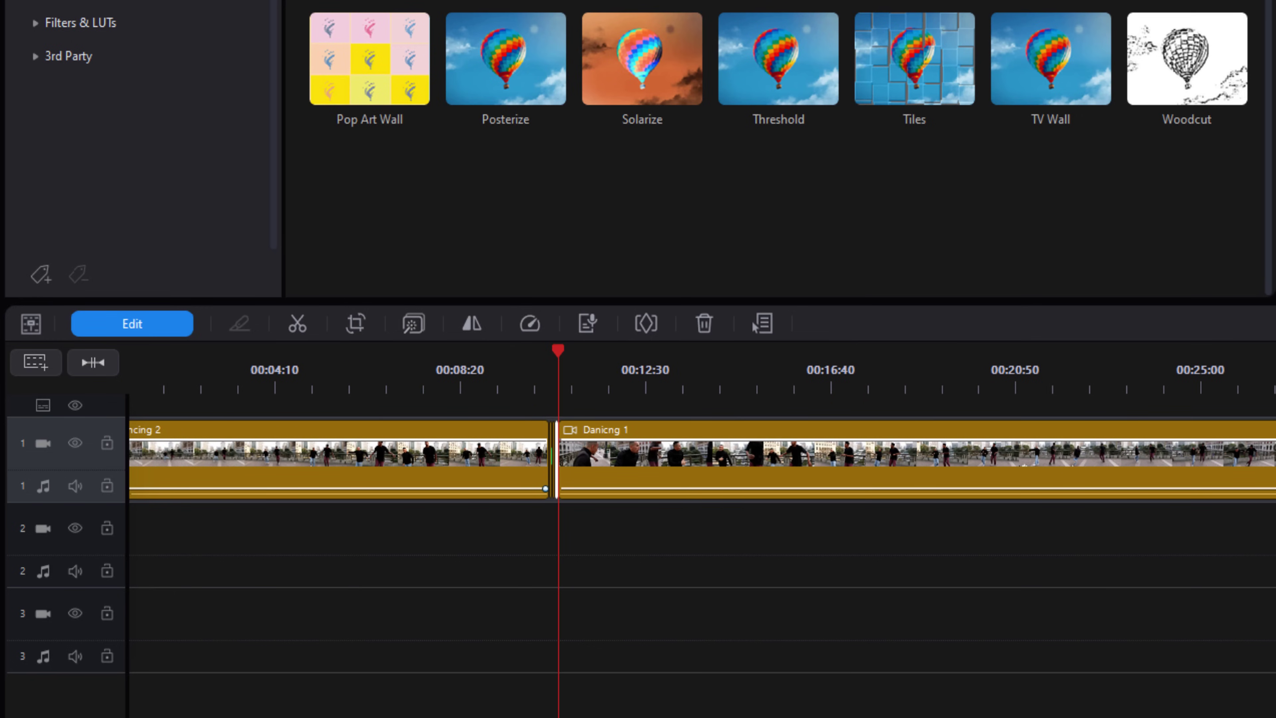
Play back the solarized flicker from just before the cuts, then stop.
click(475, 397)
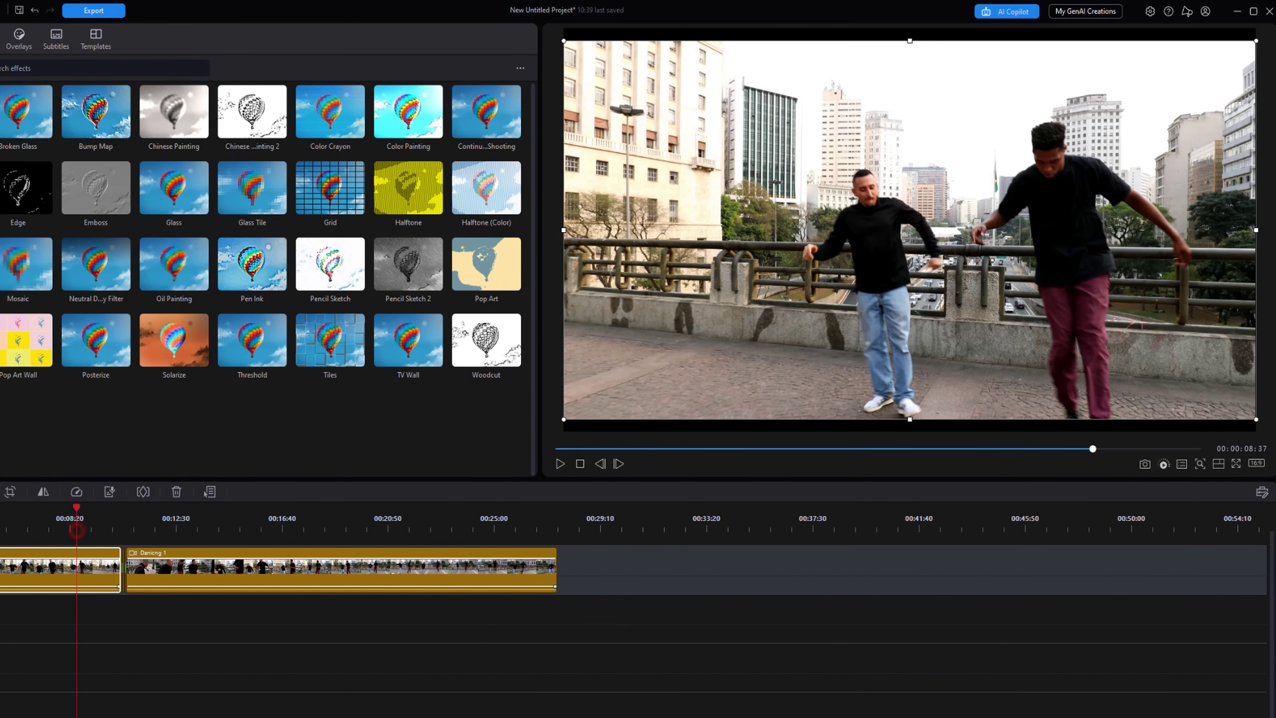
key(space)
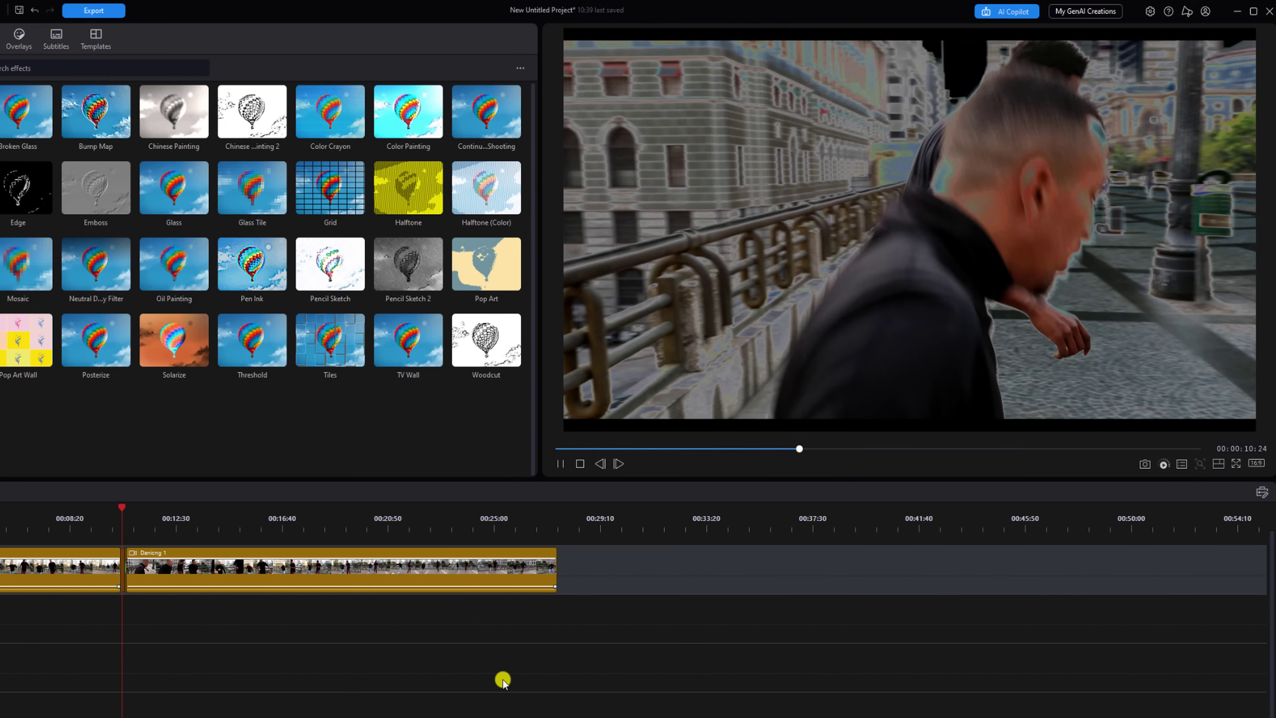
key(space)
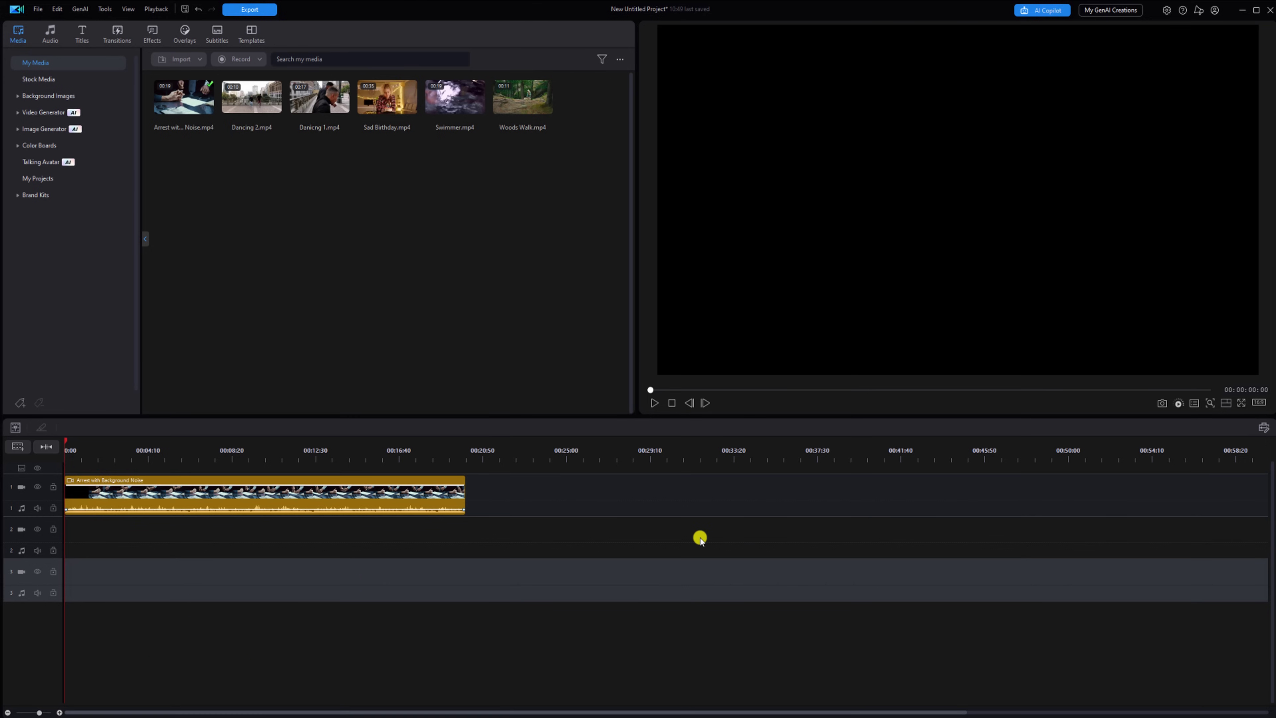
click(654, 402)
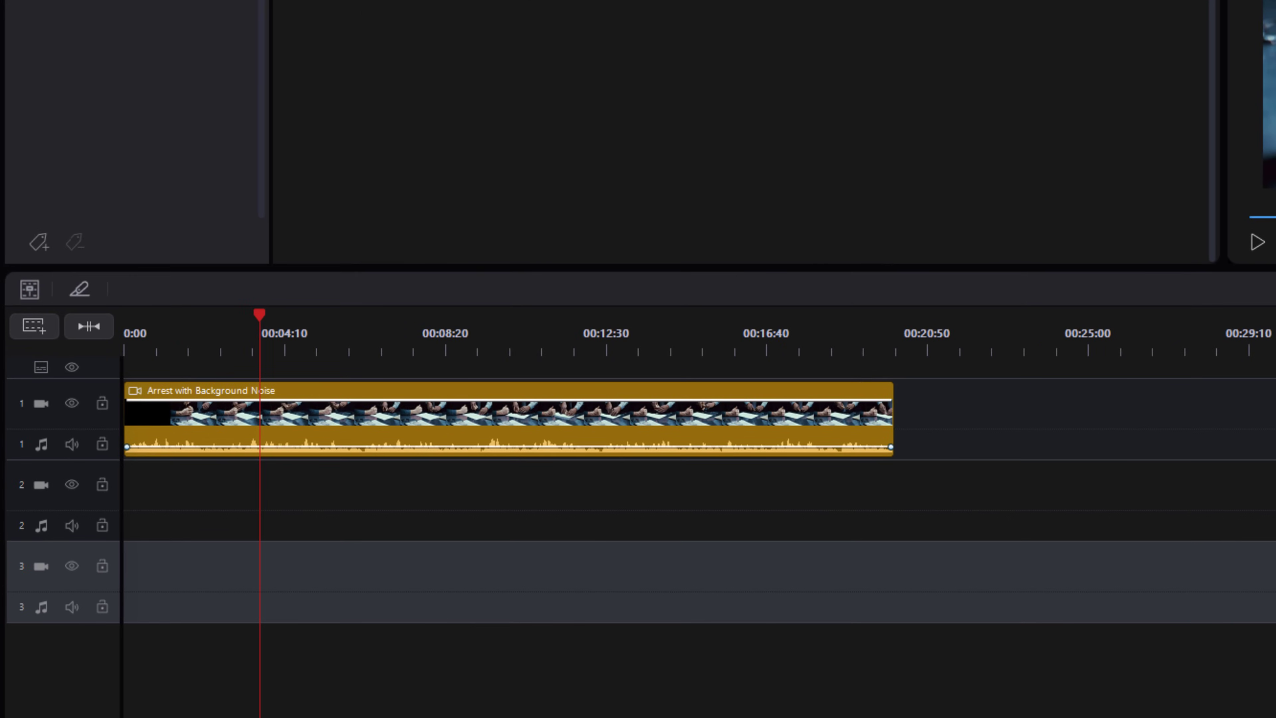
click(606, 389)
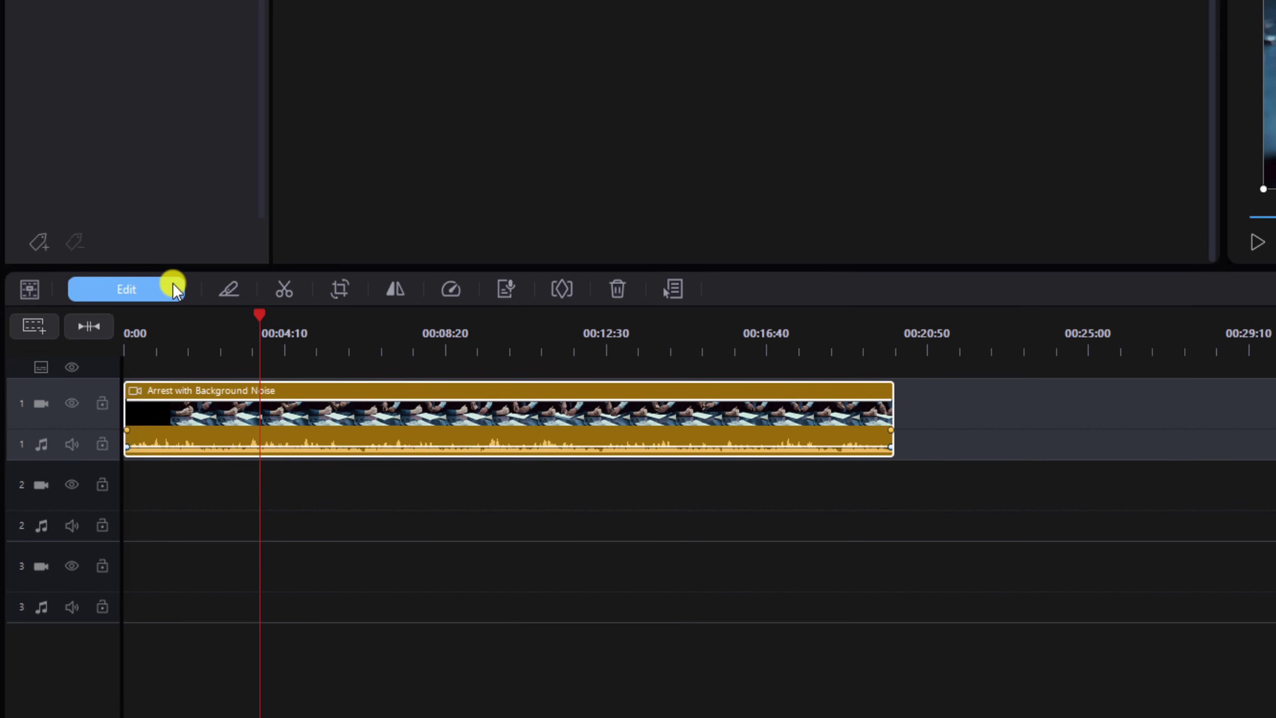
Apply Speech Enhancement at 100% strength and 20% compensation to the arrest clip, then play it back.
click(173, 285)
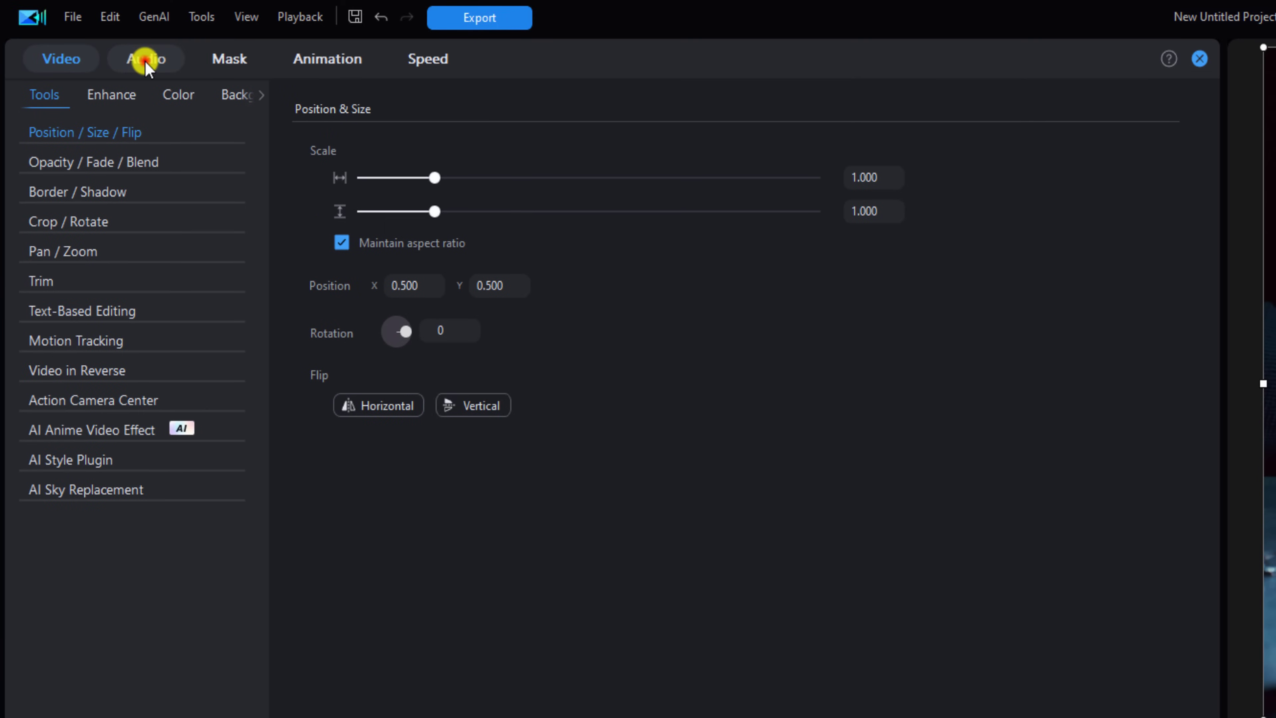
click(144, 60)
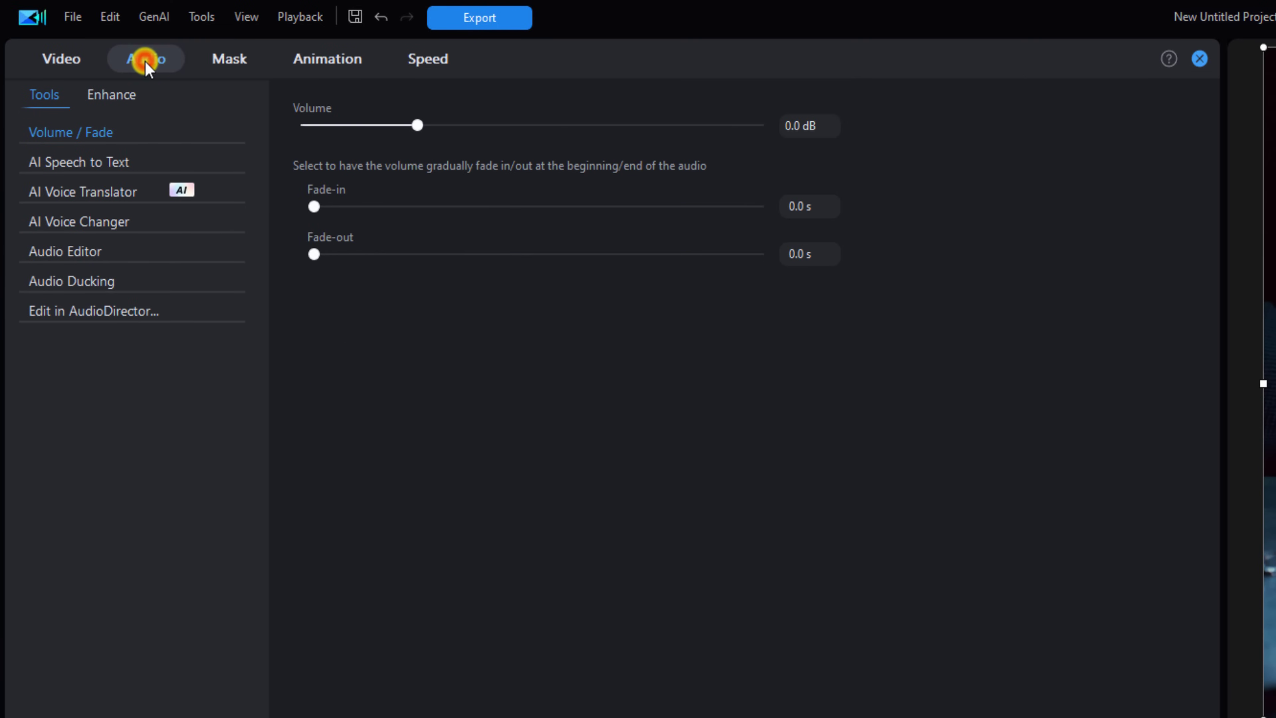
click(136, 104)
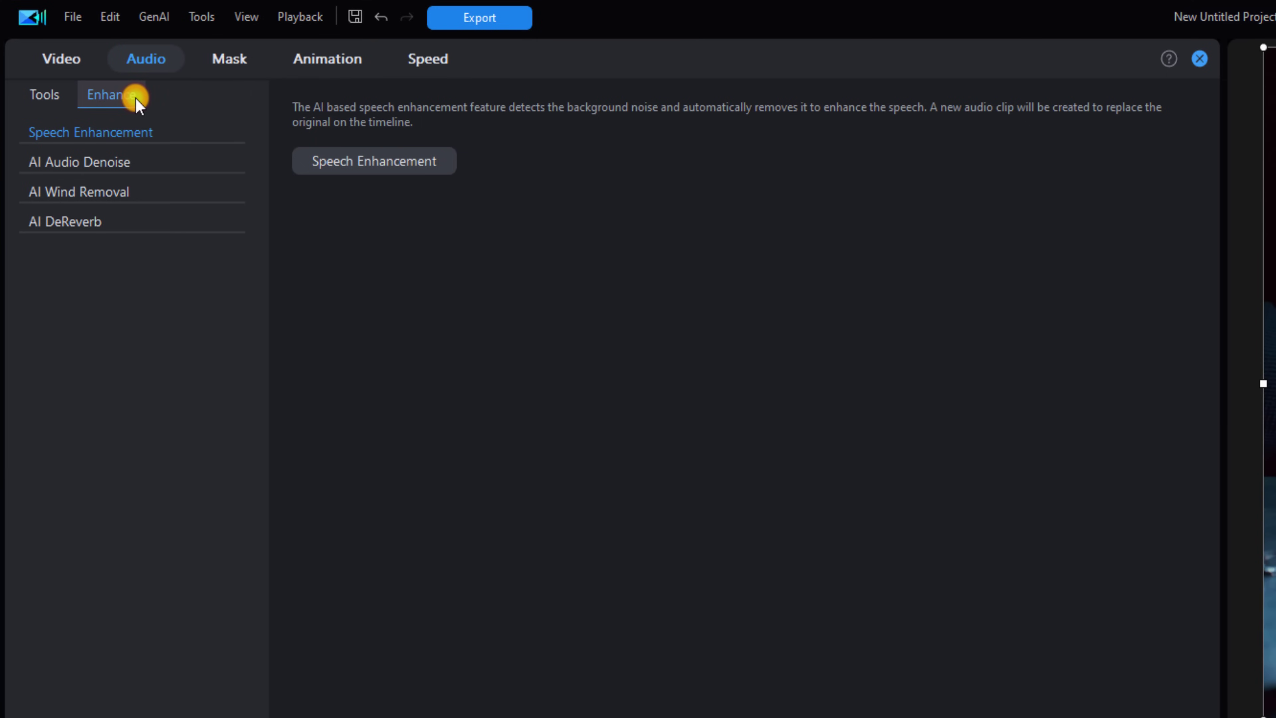
click(126, 131)
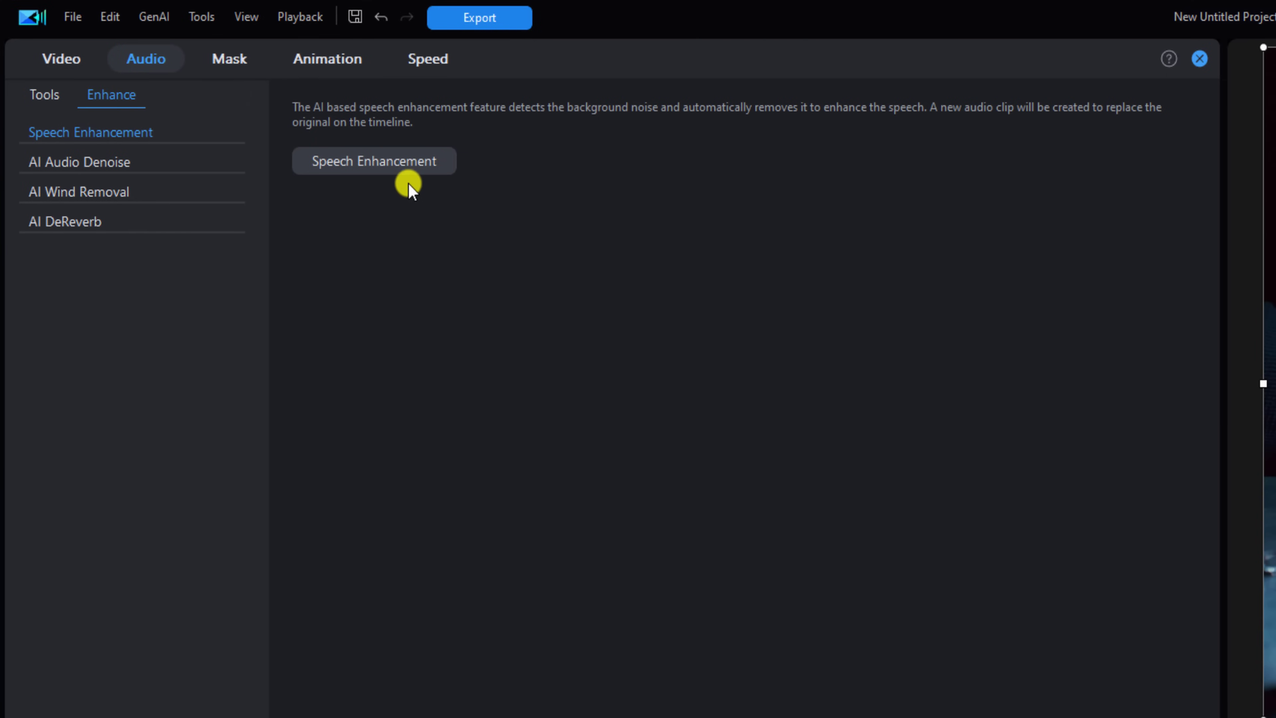
click(384, 162)
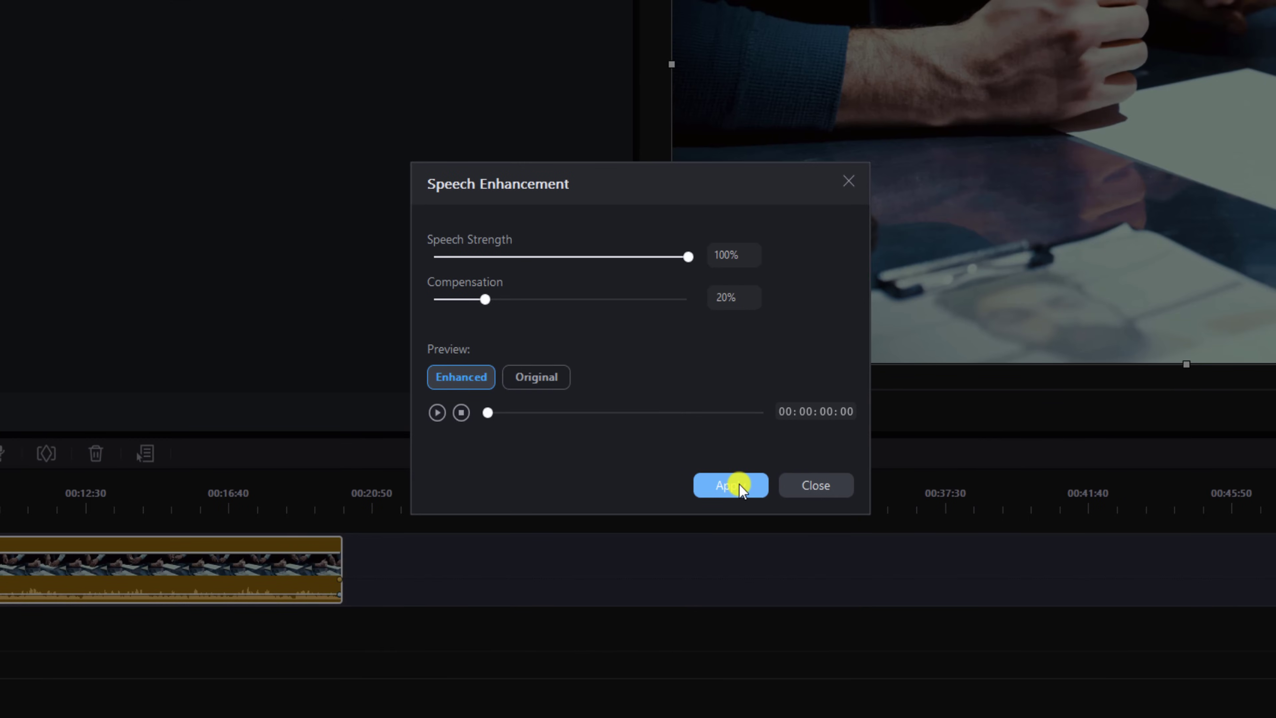
click(739, 486)
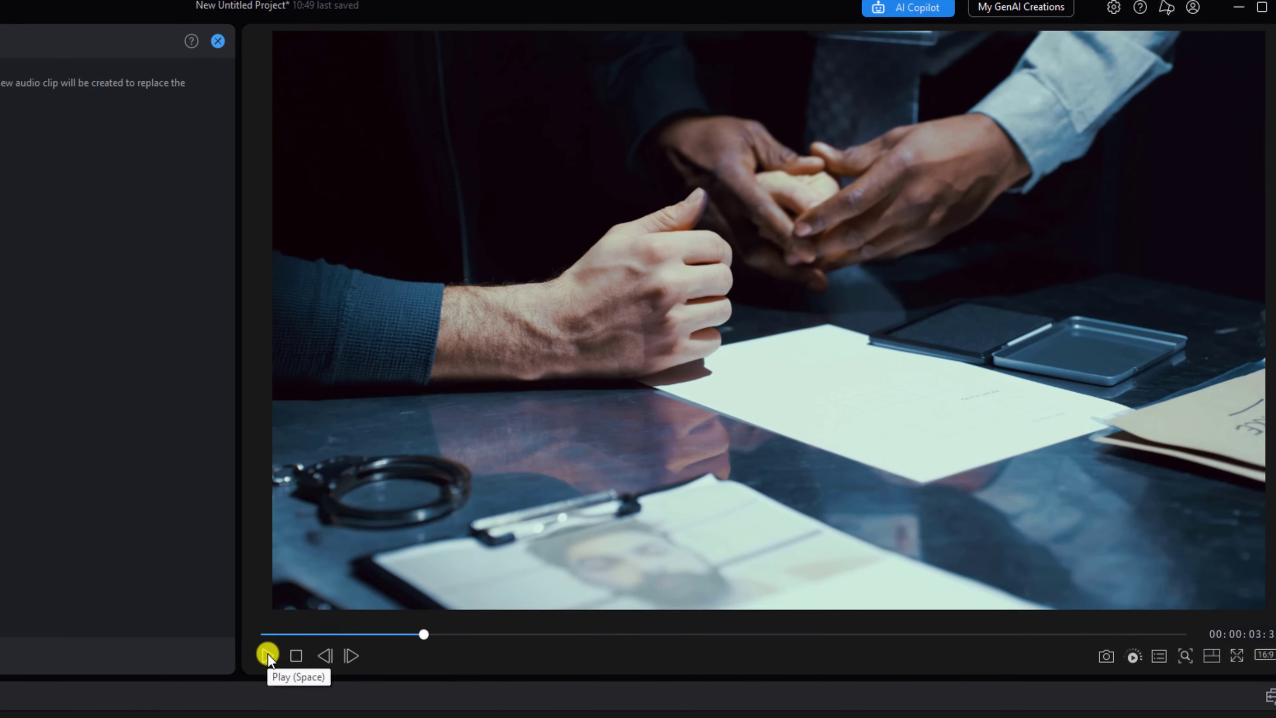
click(842, 364)
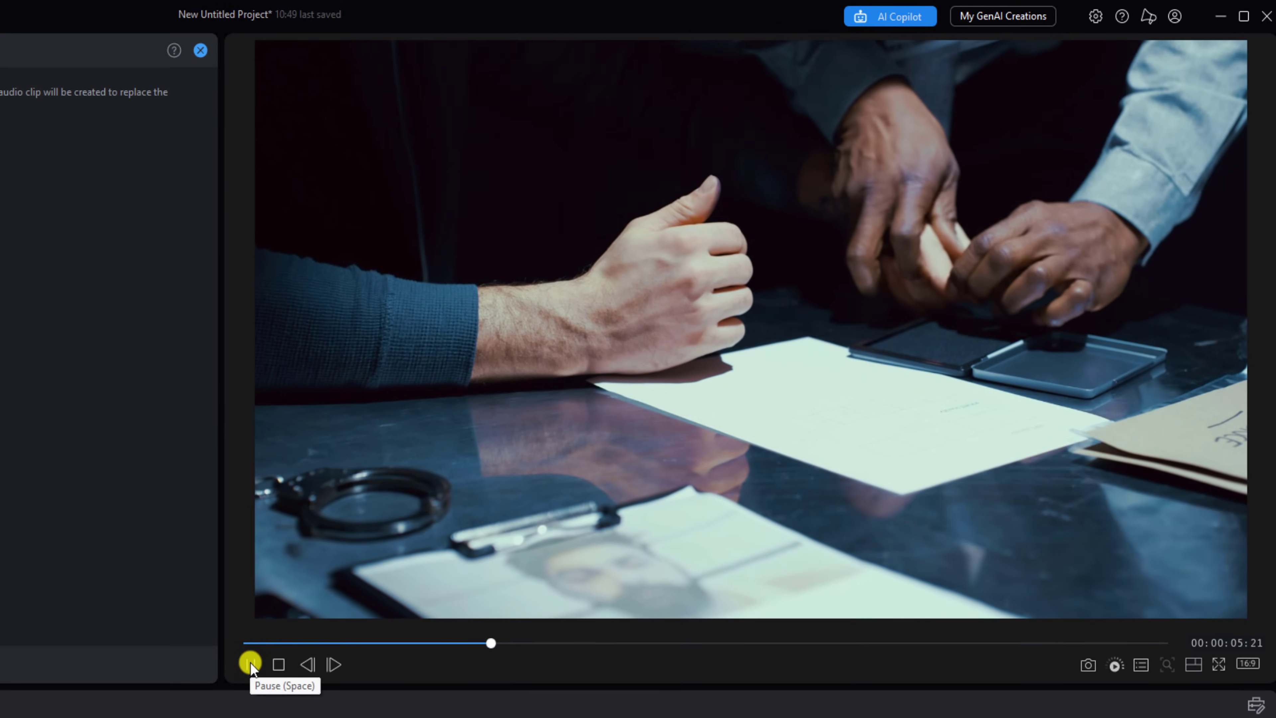
click(251, 664)
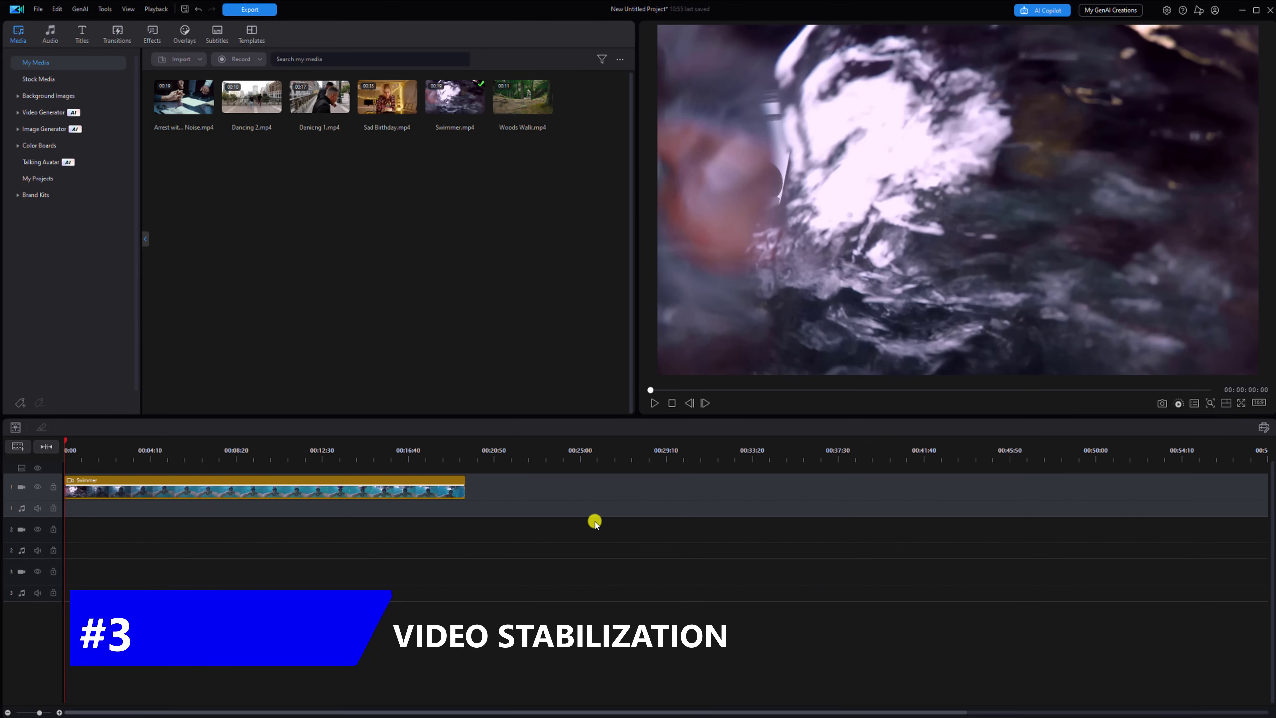
Play the Swimmer clip to see the shake, rewind to 0:00, and select the clip.
click(655, 403)
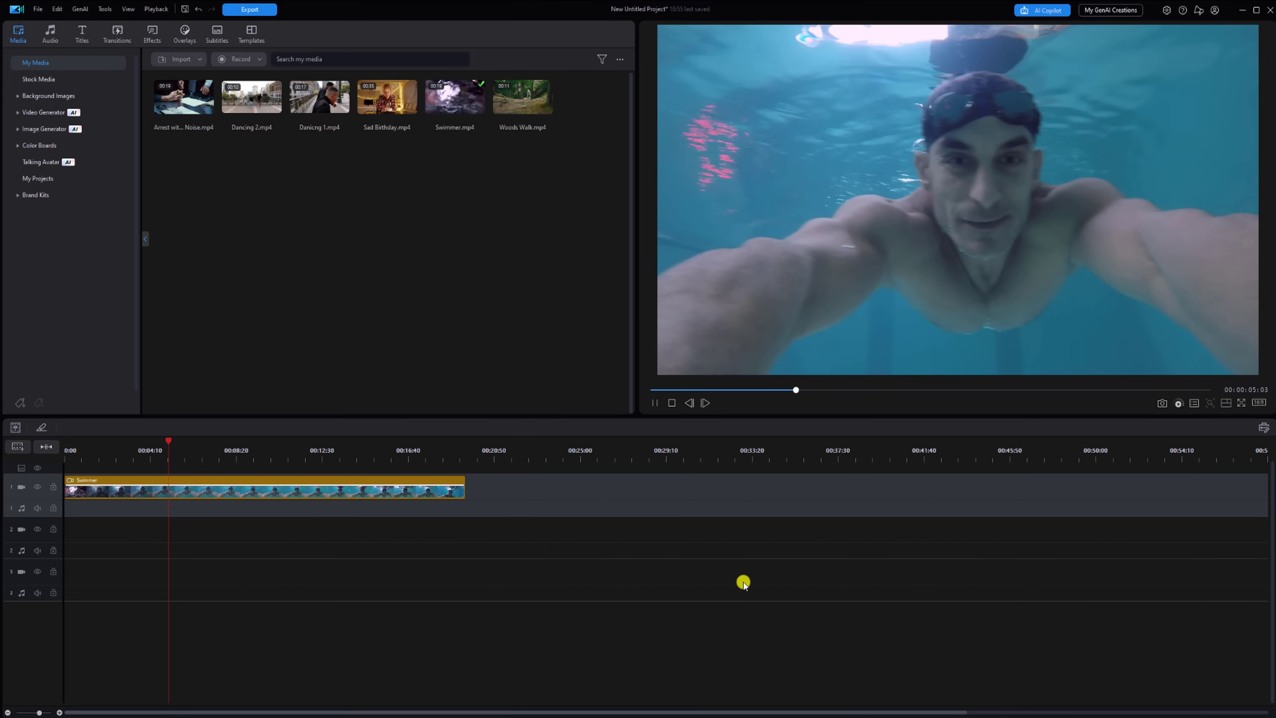
click(658, 403)
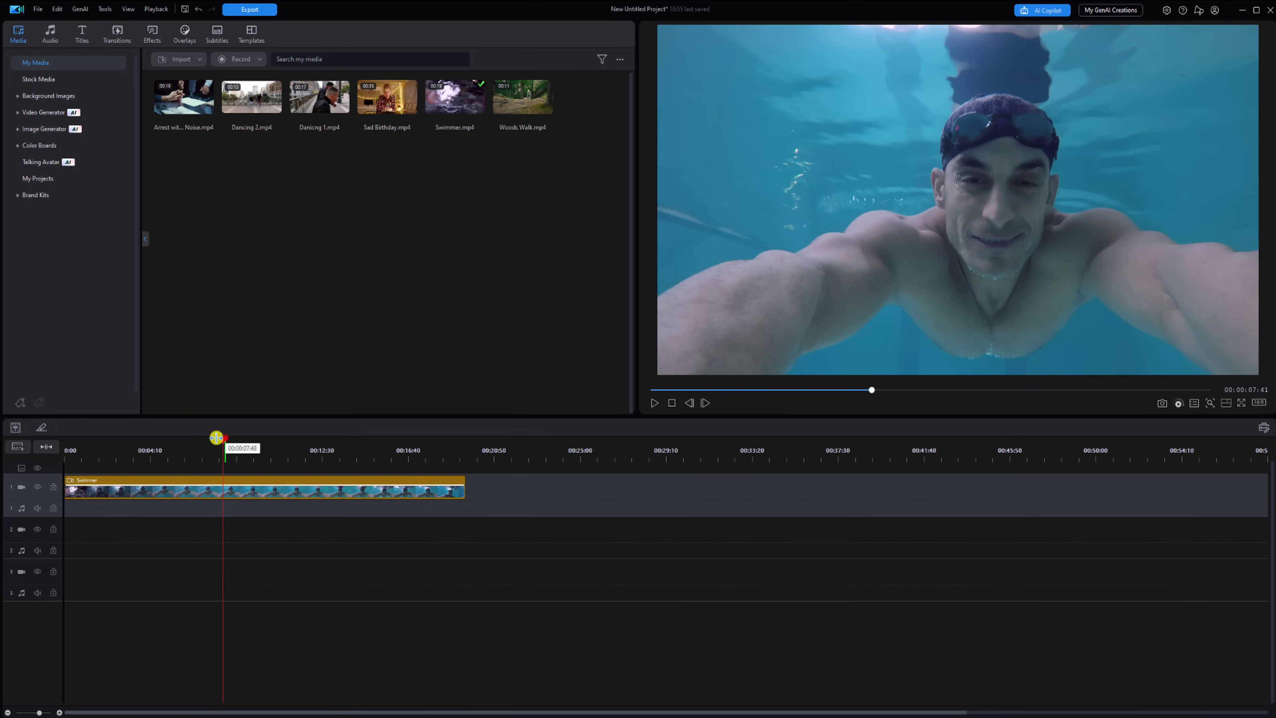
drag(216, 437, 15, 438)
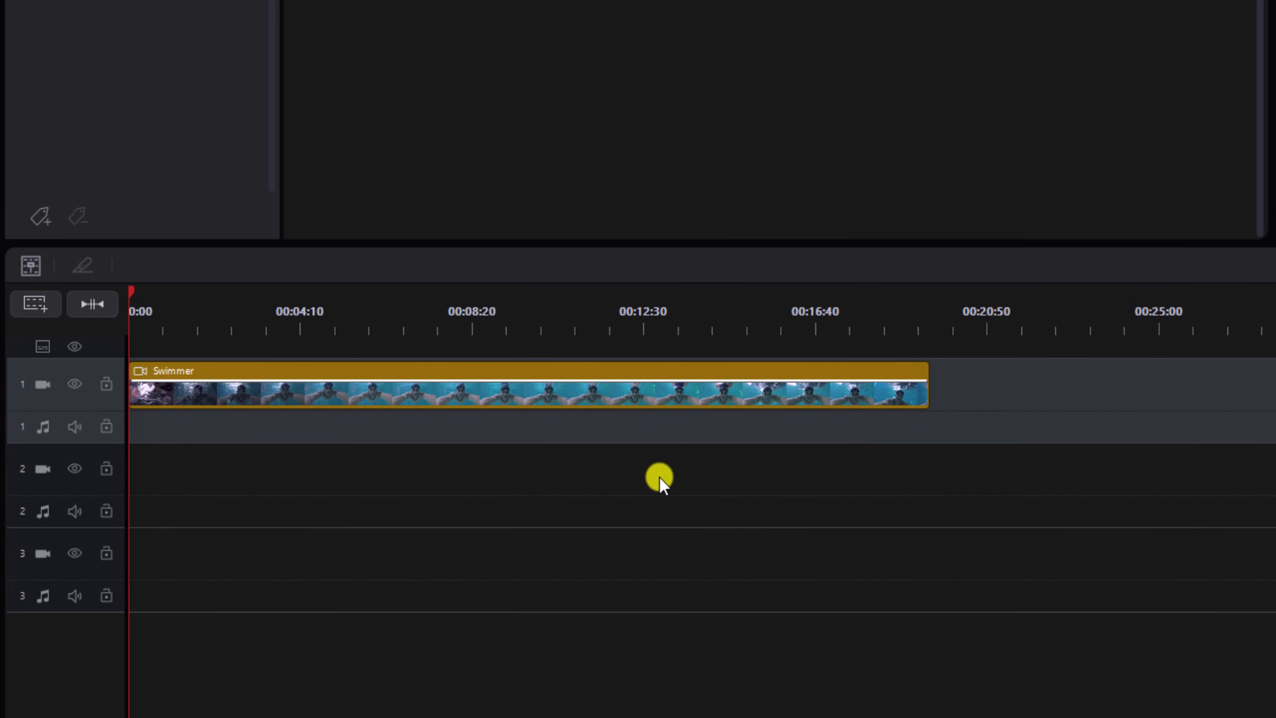
click(523, 376)
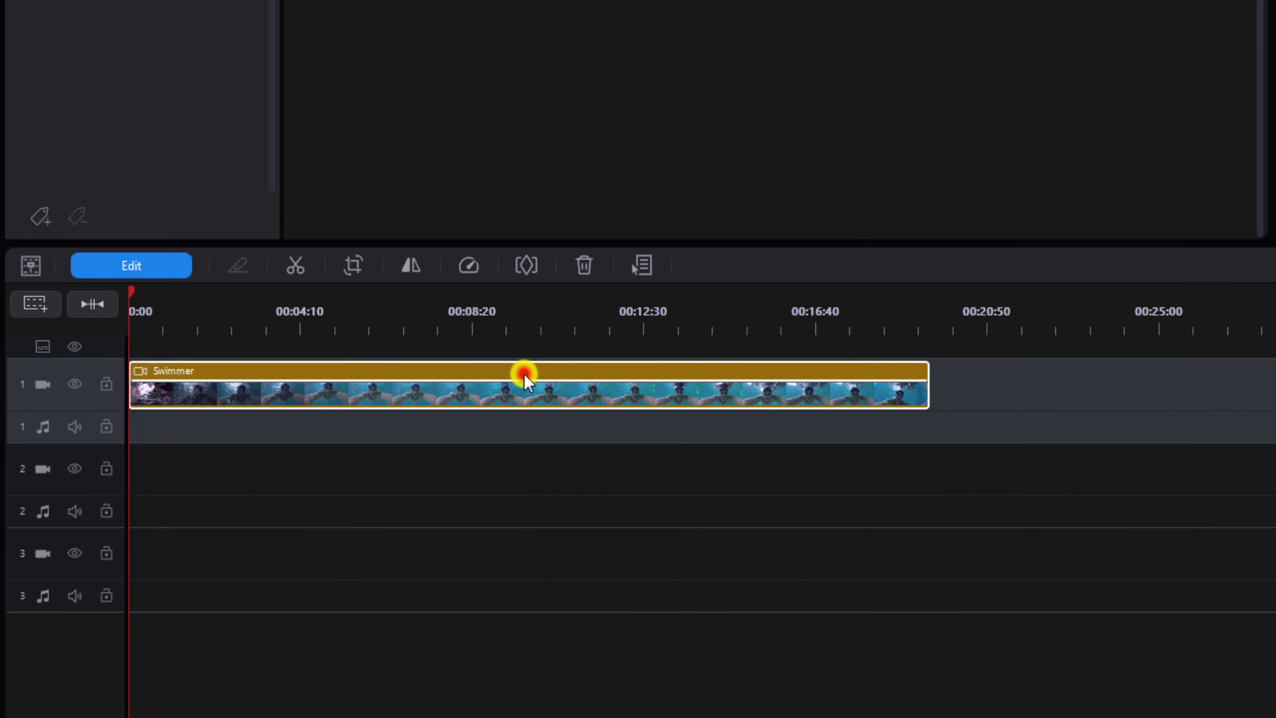
Enable the Video Stabilizer at correction level 50 on the Swimmer clip, with before/after split view.
click(169, 266)
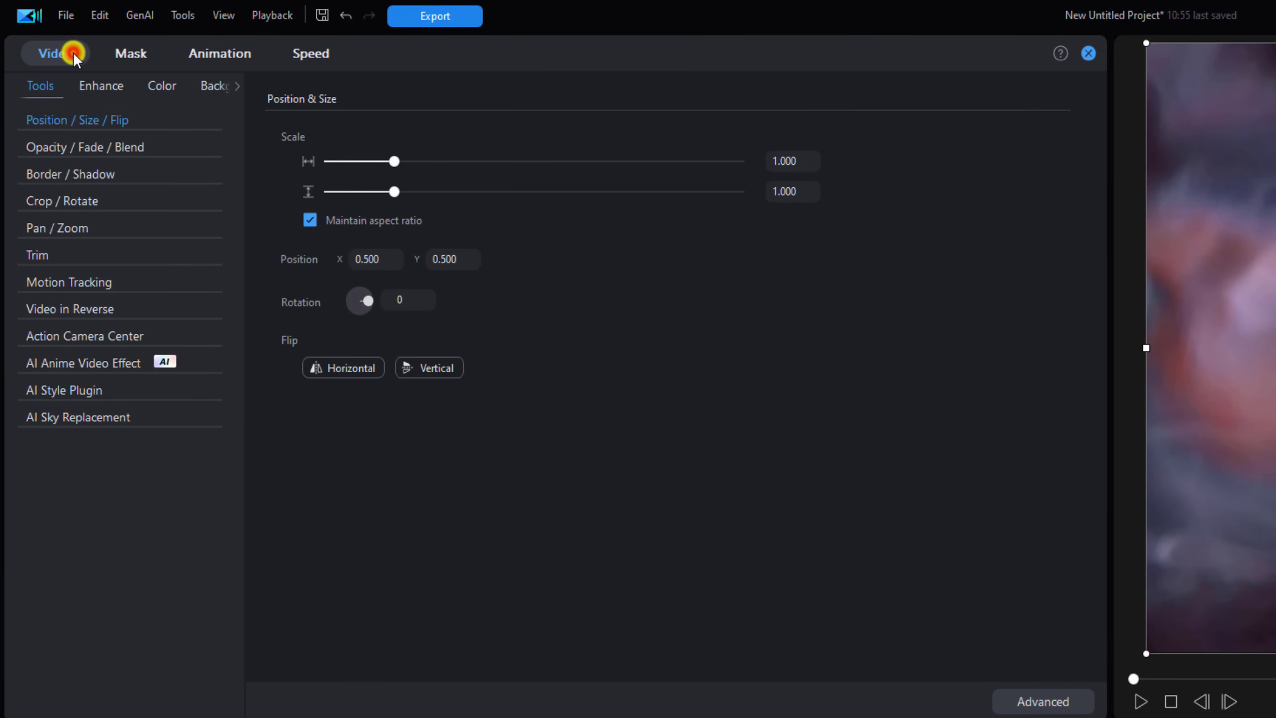
click(125, 90)
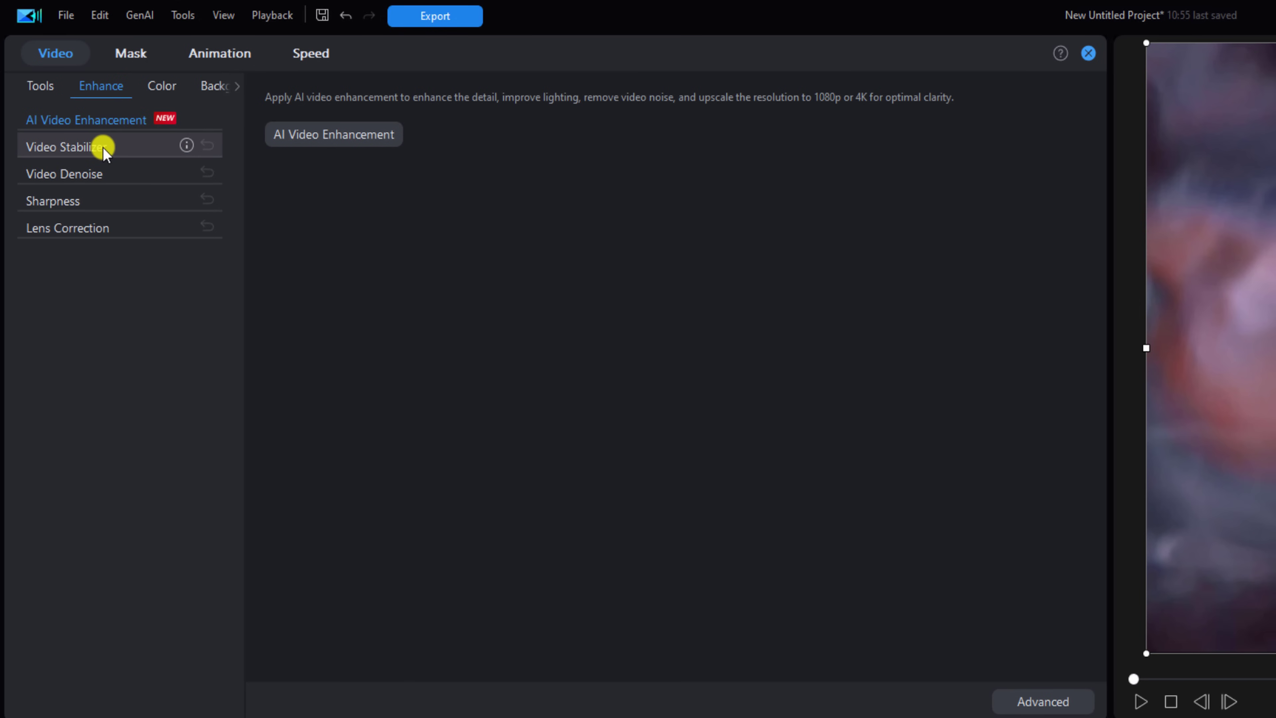
click(103, 147)
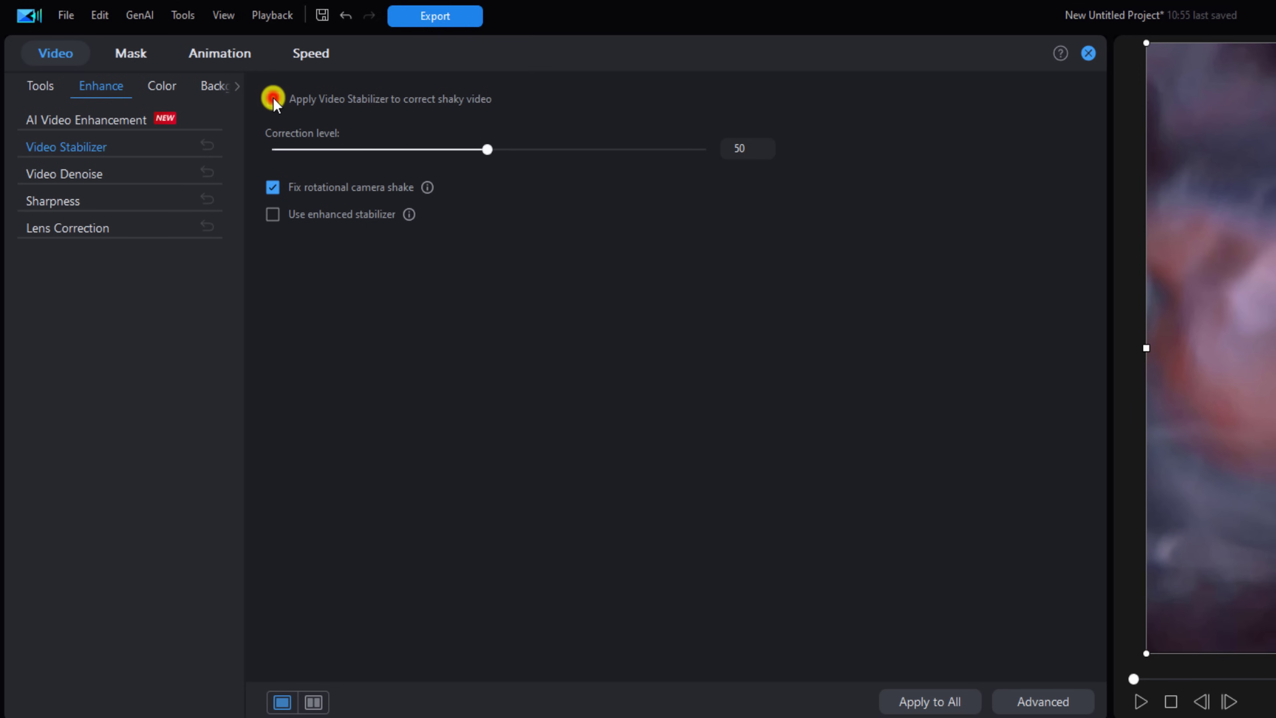
click(272, 99)
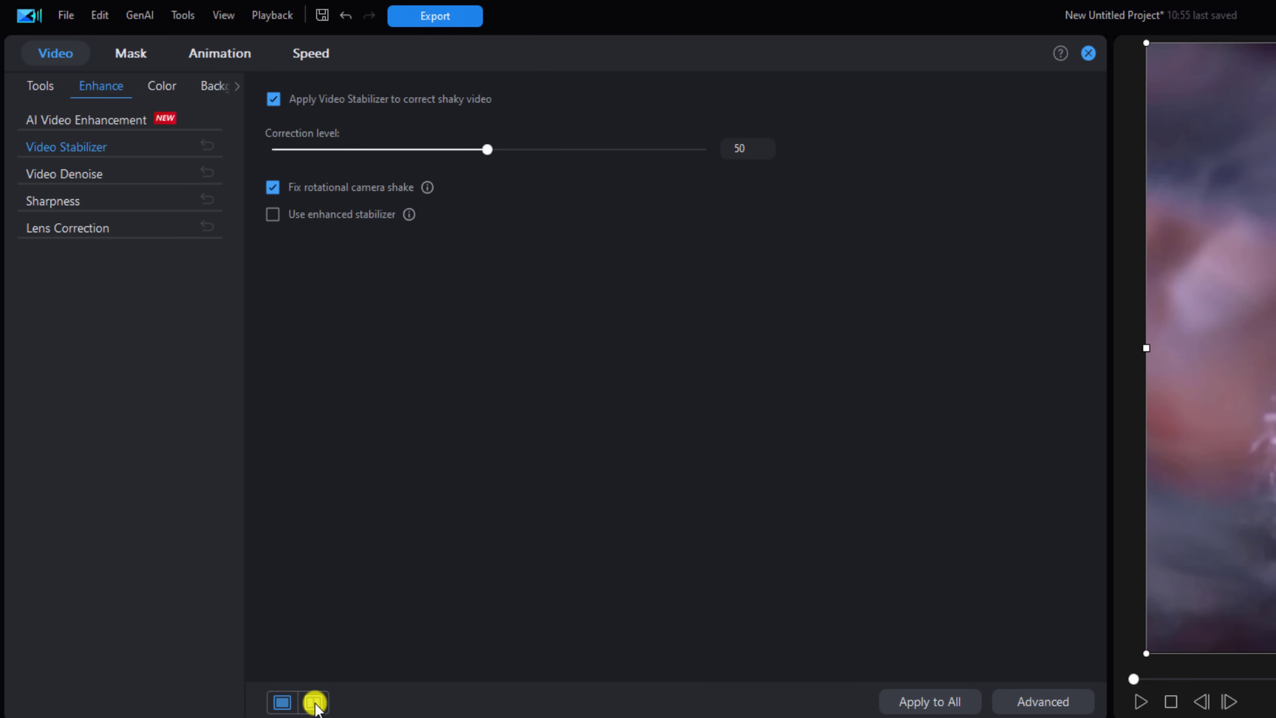
click(315, 702)
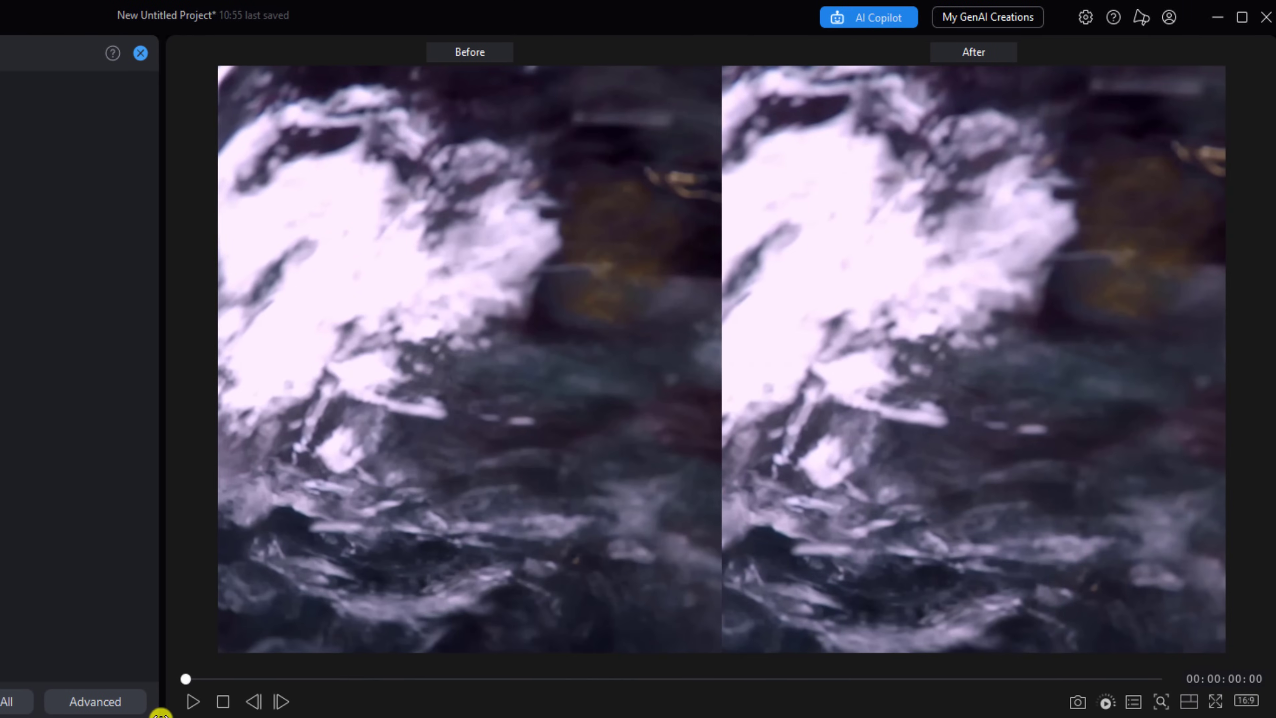
Play the before/after split view of the Swimmer clip.
click(191, 701)
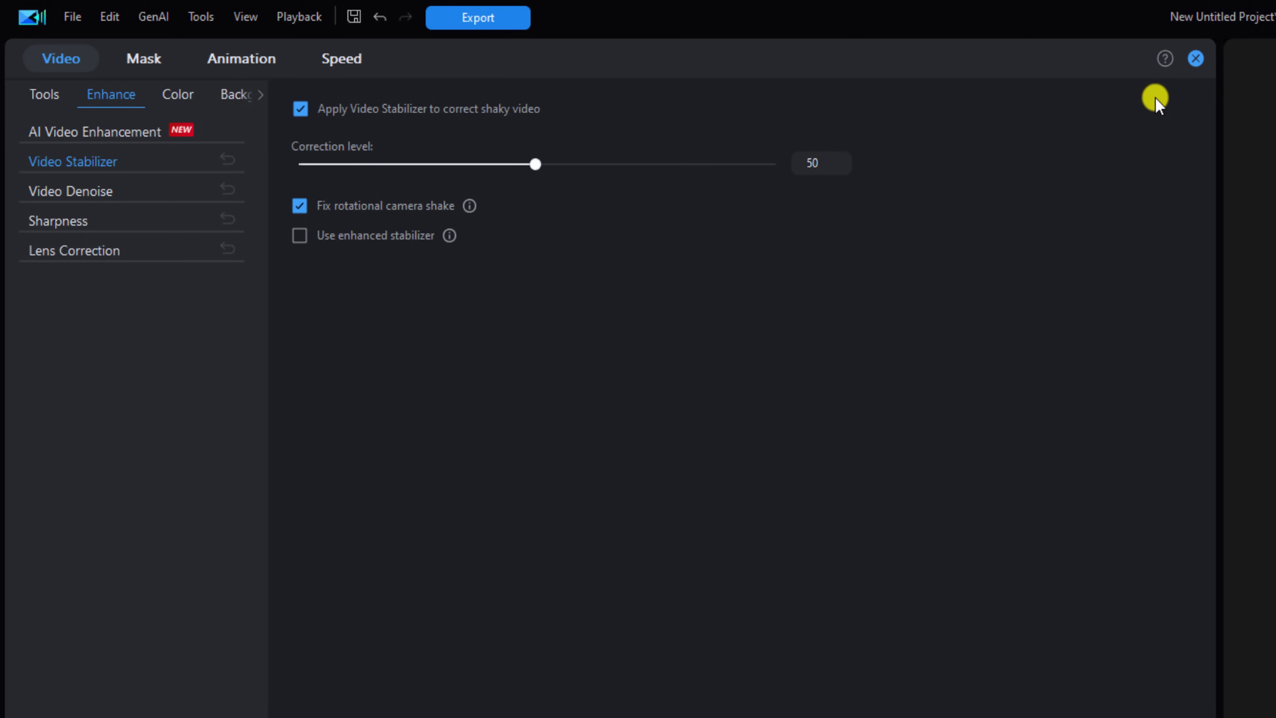
Close the stabilizer settings and play the stabilized Swimmer clip from about 2 seconds.
click(1199, 60)
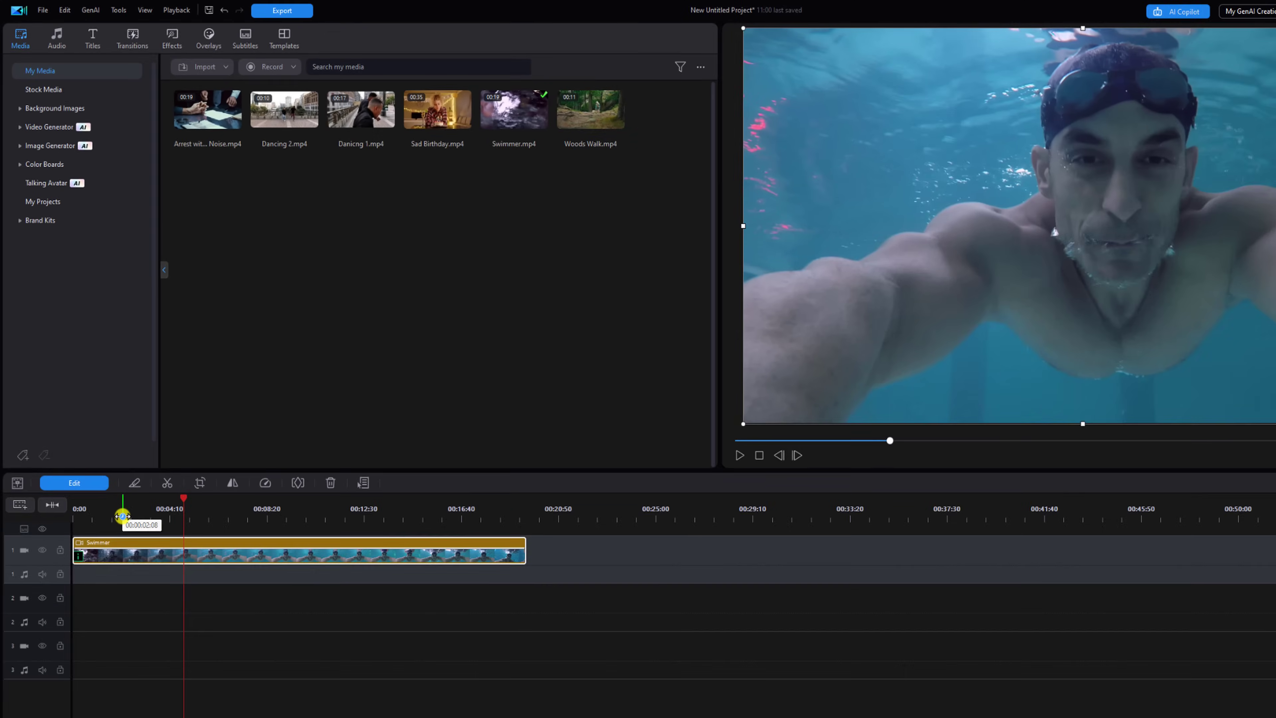
click(109, 457)
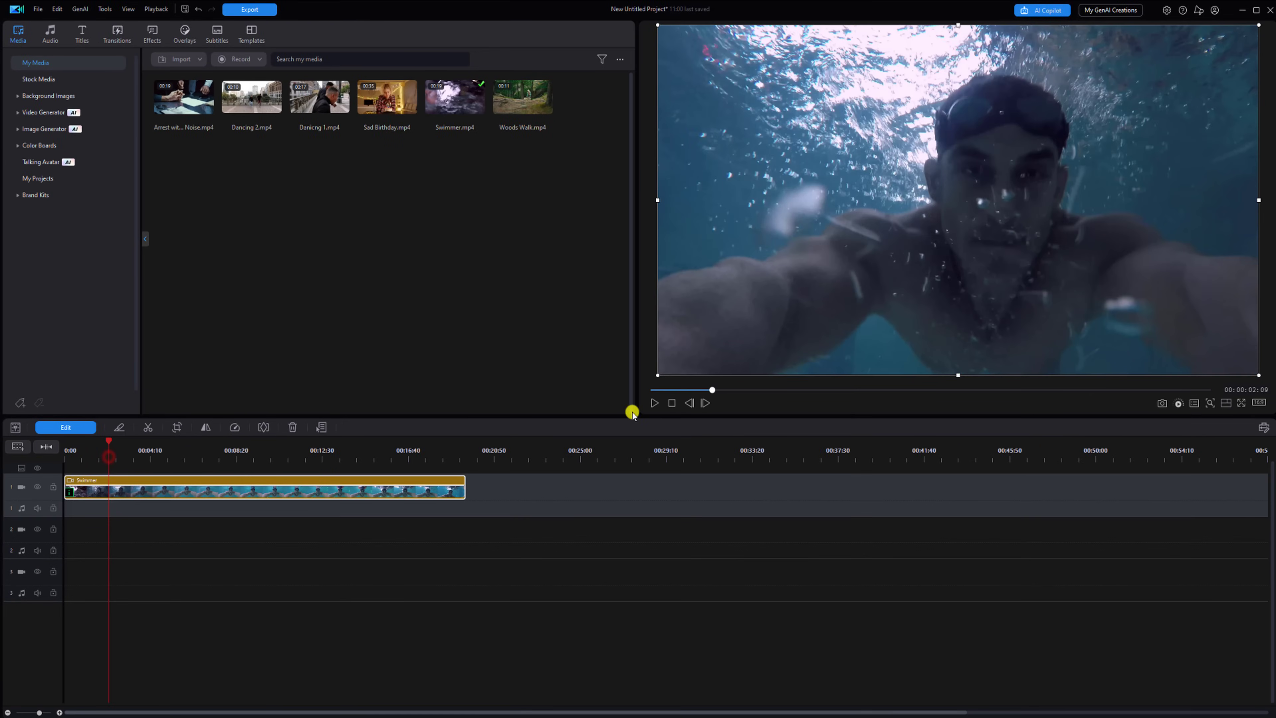
click(652, 402)
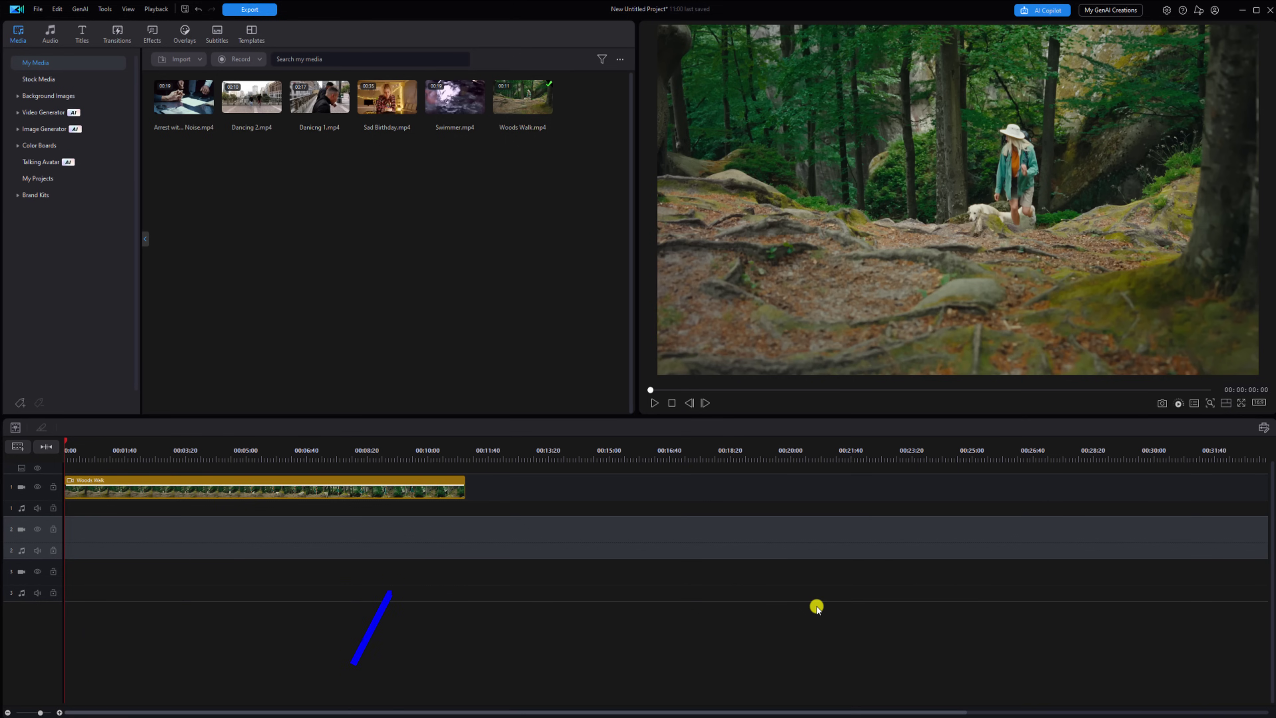
Play and pause the Woods Walk clip, rewind to 0:00, and select it on the timeline.
click(652, 402)
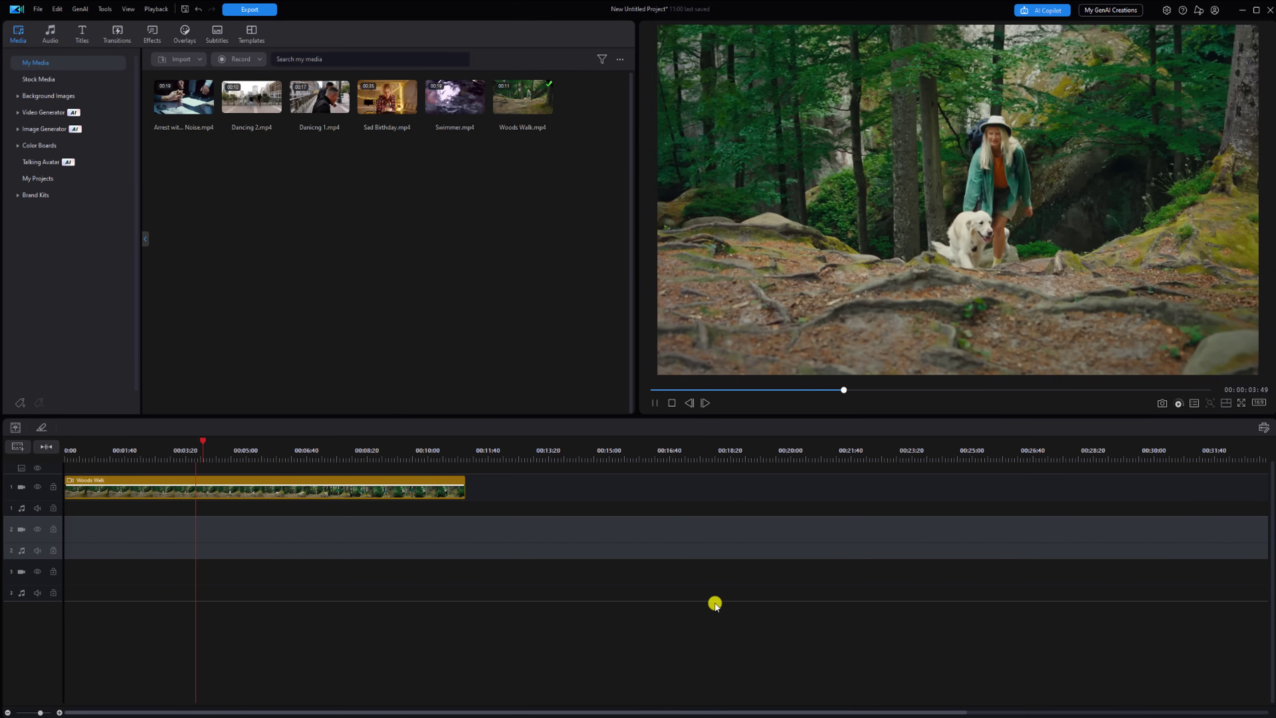
click(653, 402)
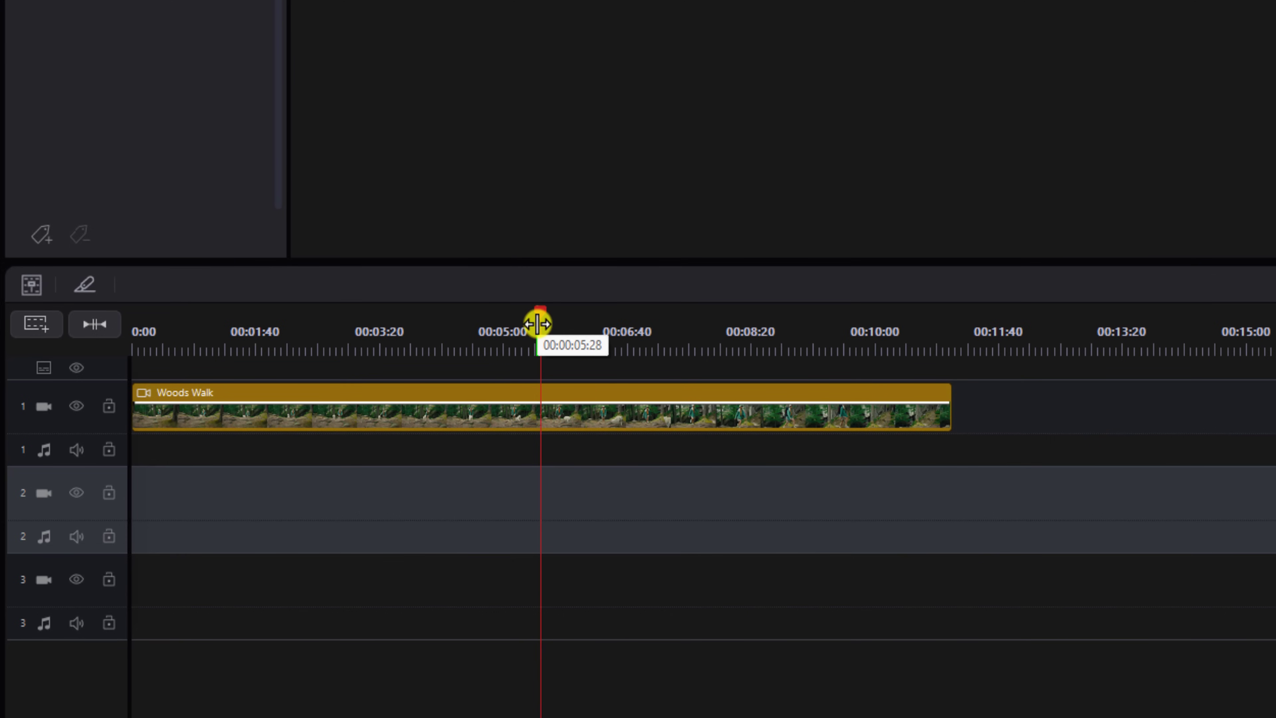
drag(537, 323, 135, 342)
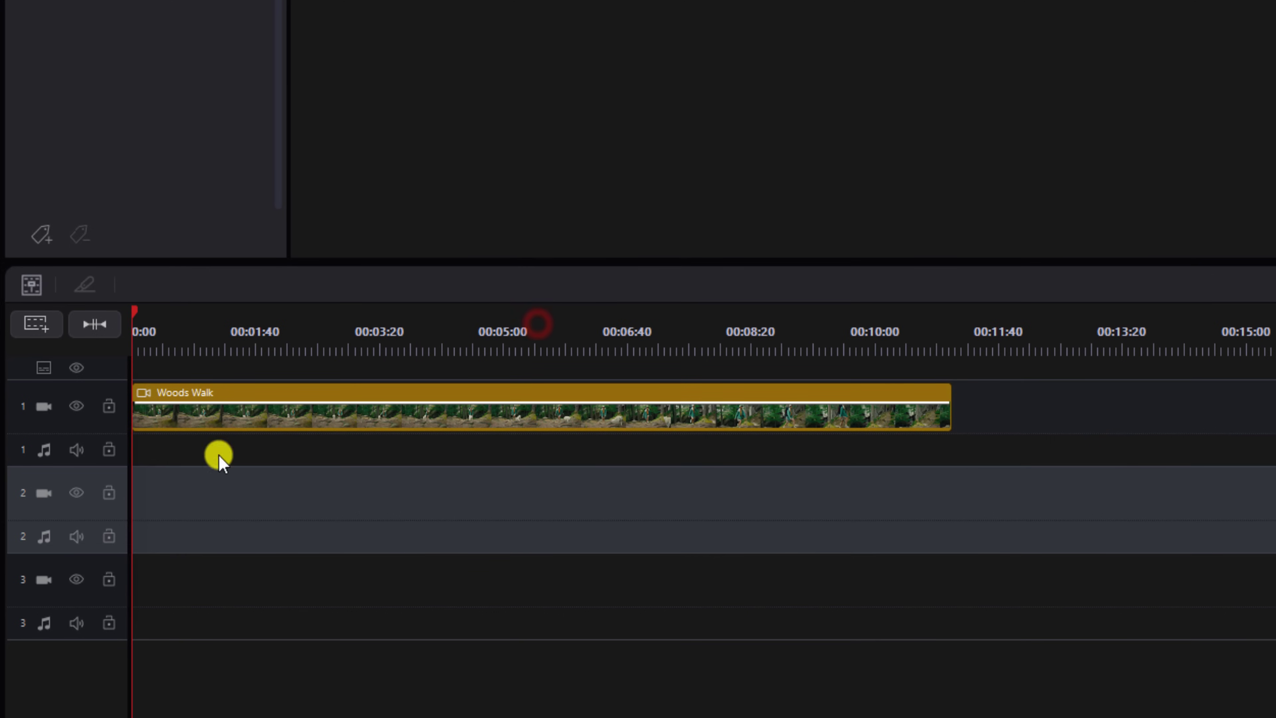
click(394, 397)
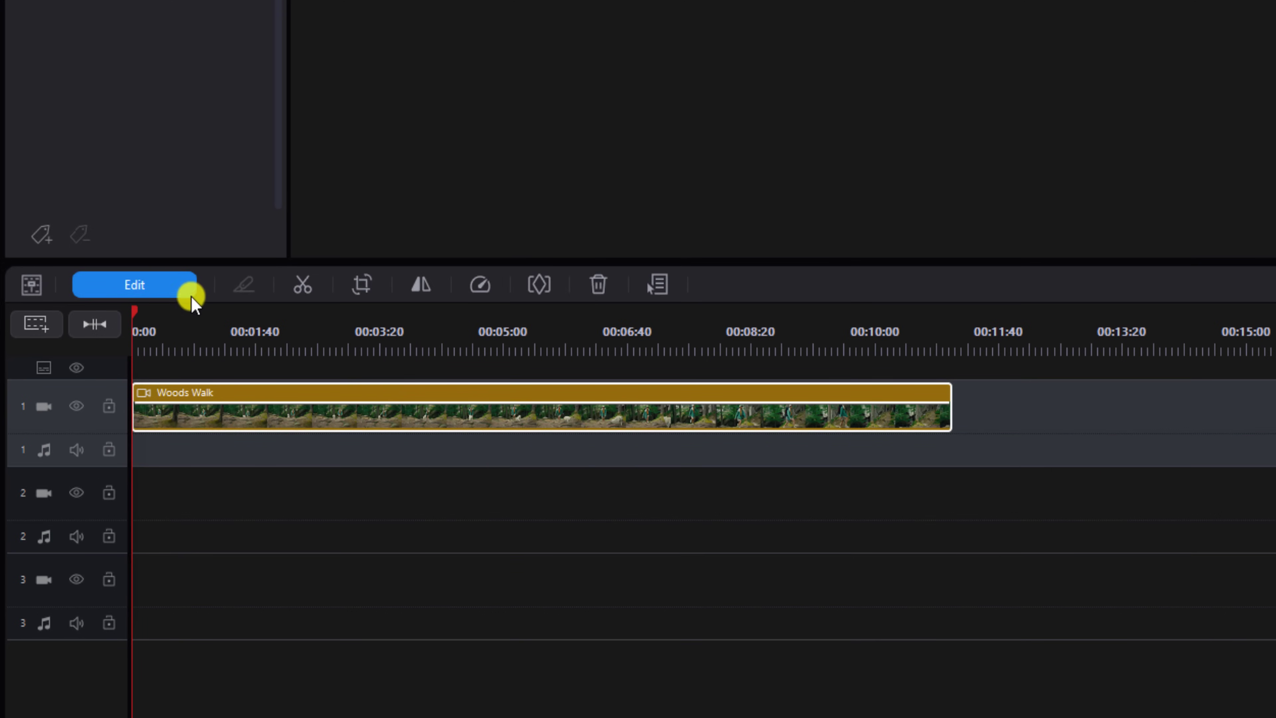
Turn on Color Enhancement at degree 50 for the Woods Walk clip.
click(176, 285)
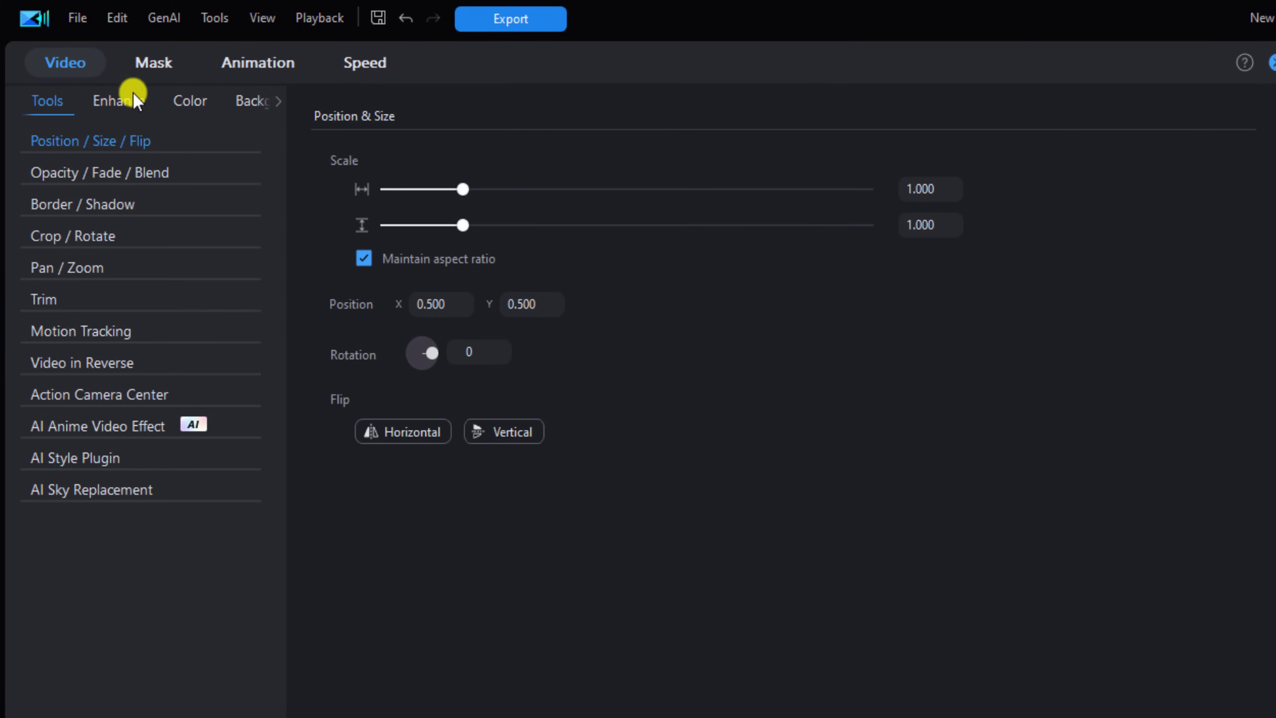
click(206, 103)
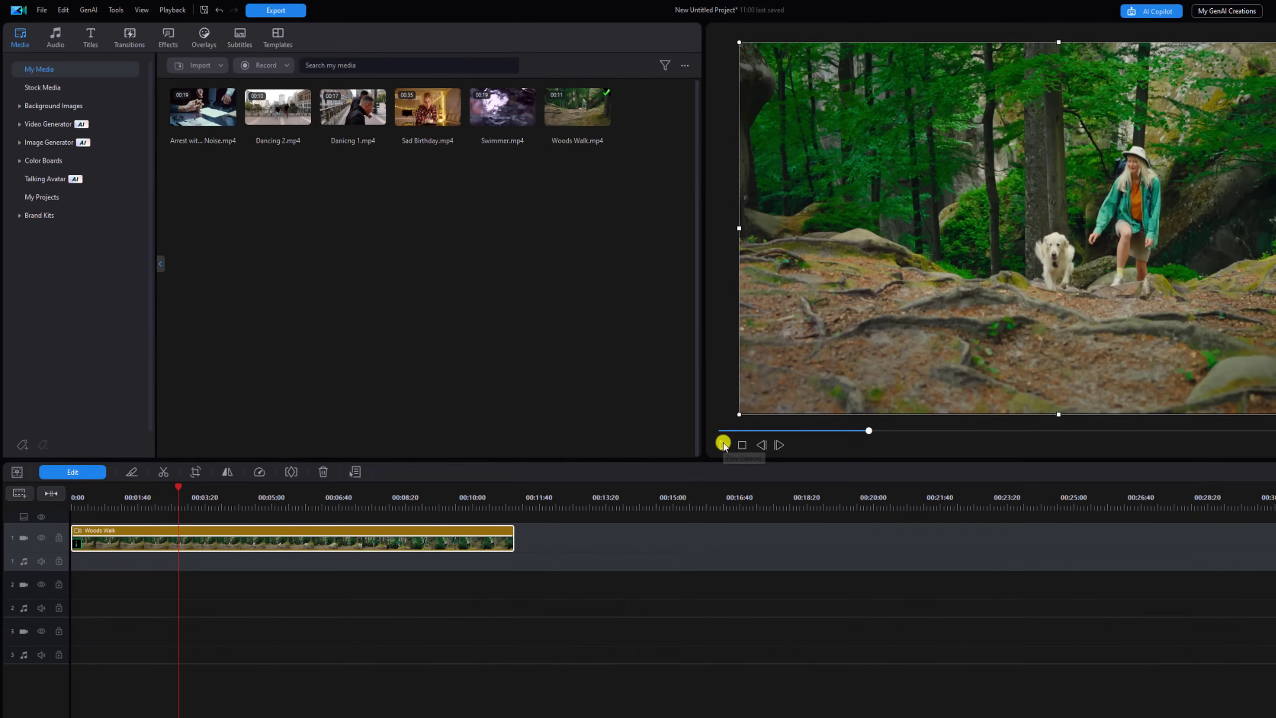
Play back the colour-enhanced Woods Walk clip in the preview.
click(723, 445)
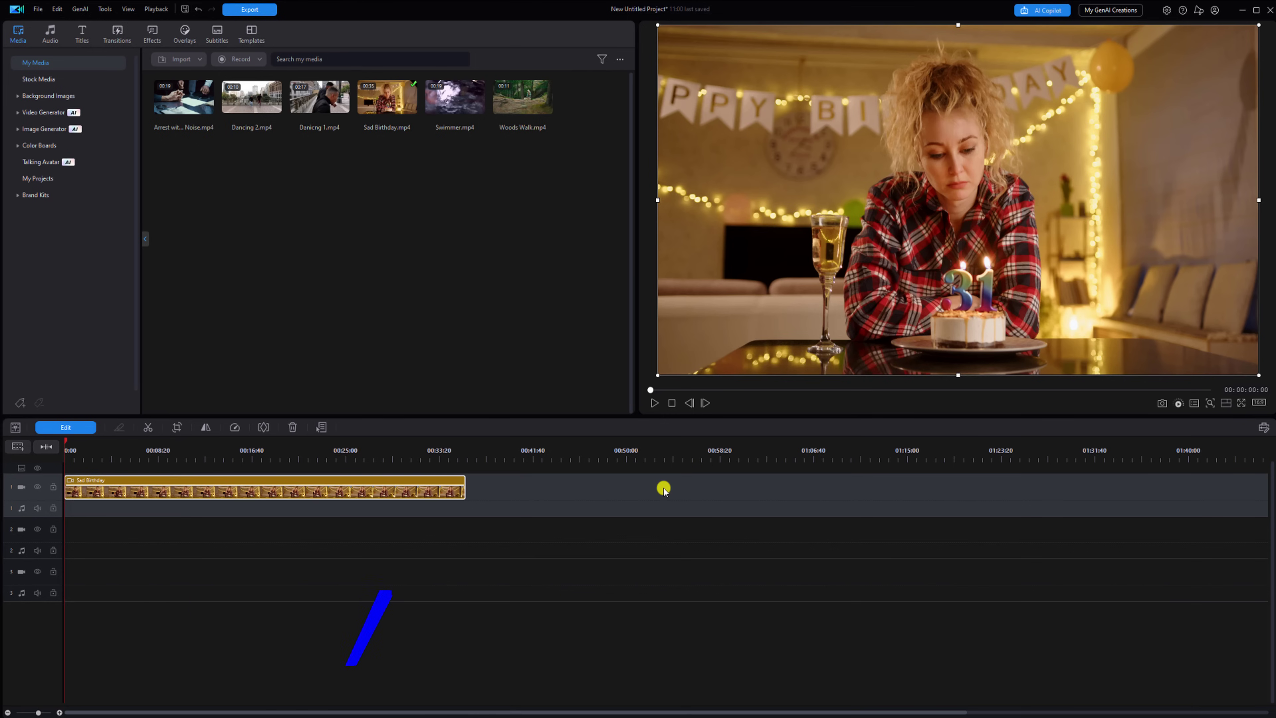
Play the 35-second Sad Birthday clip in the preview.
click(654, 403)
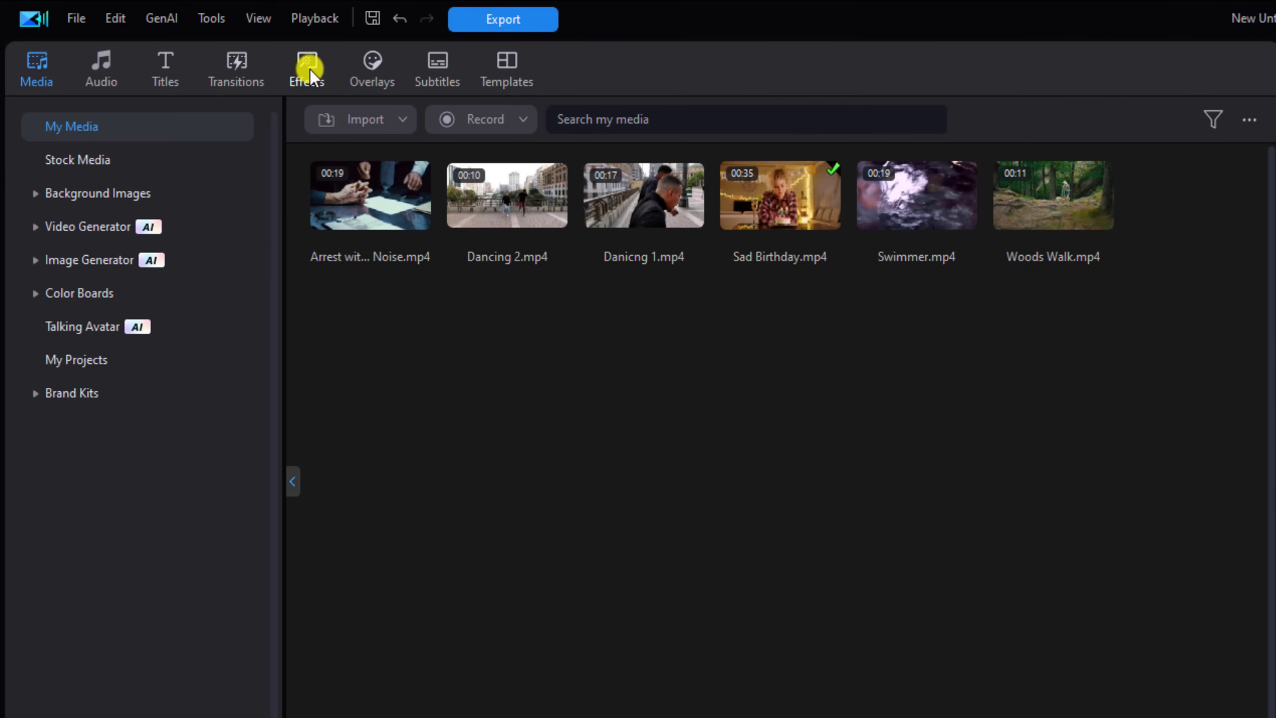
Drag the Arctic Blue preset from Filters & LUTs > Colors onto the Sad Birthday clip.
click(310, 73)
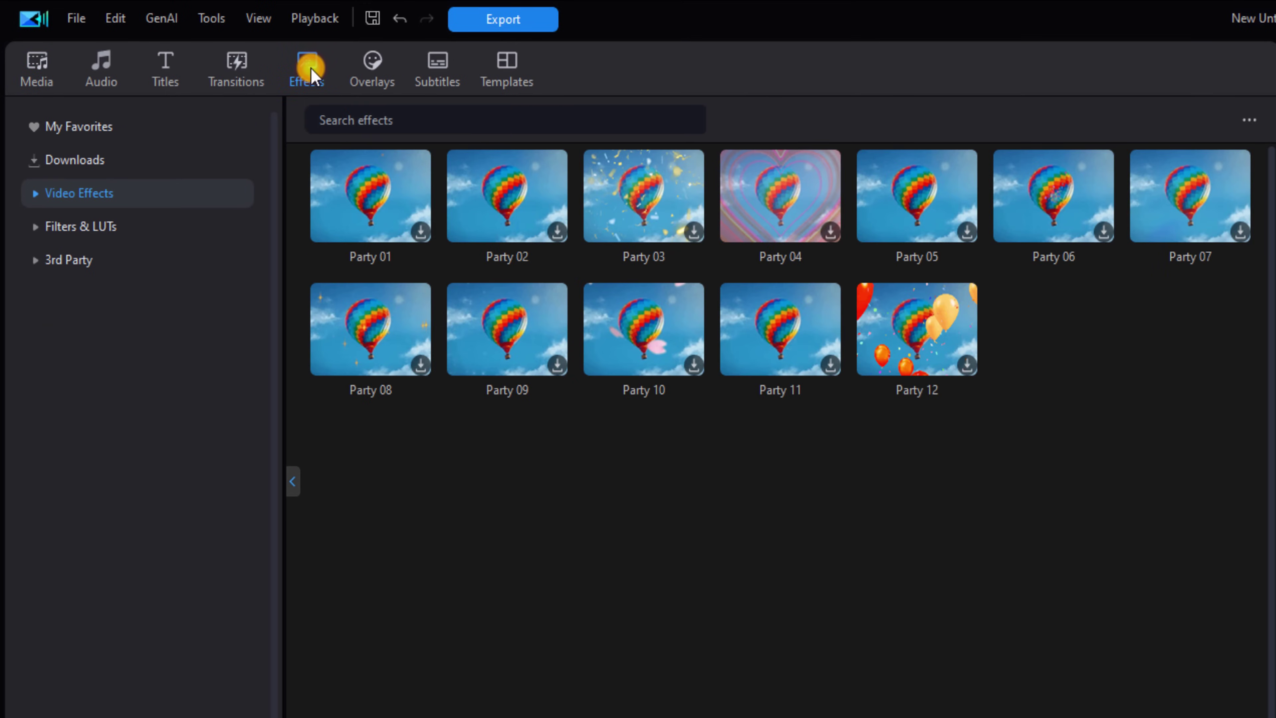
click(122, 232)
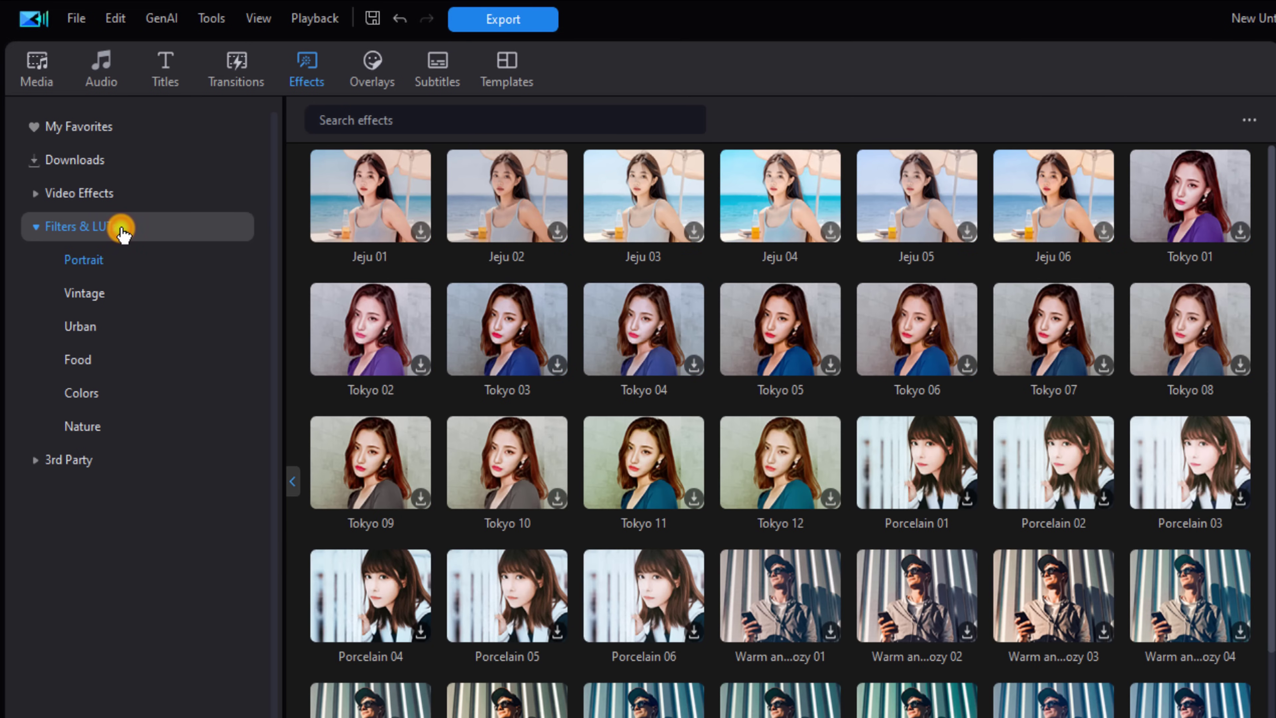
click(112, 400)
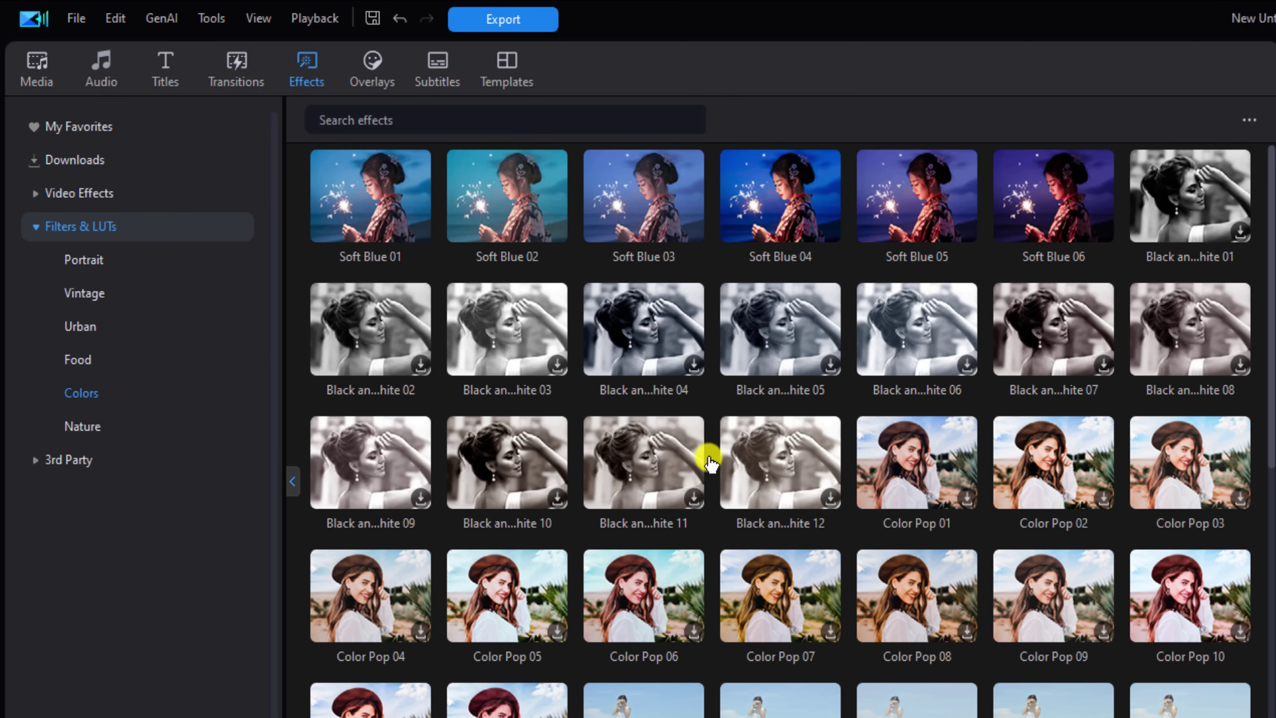
scroll(1157, 467, down, 3)
scroll(1155, 462, down, 7)
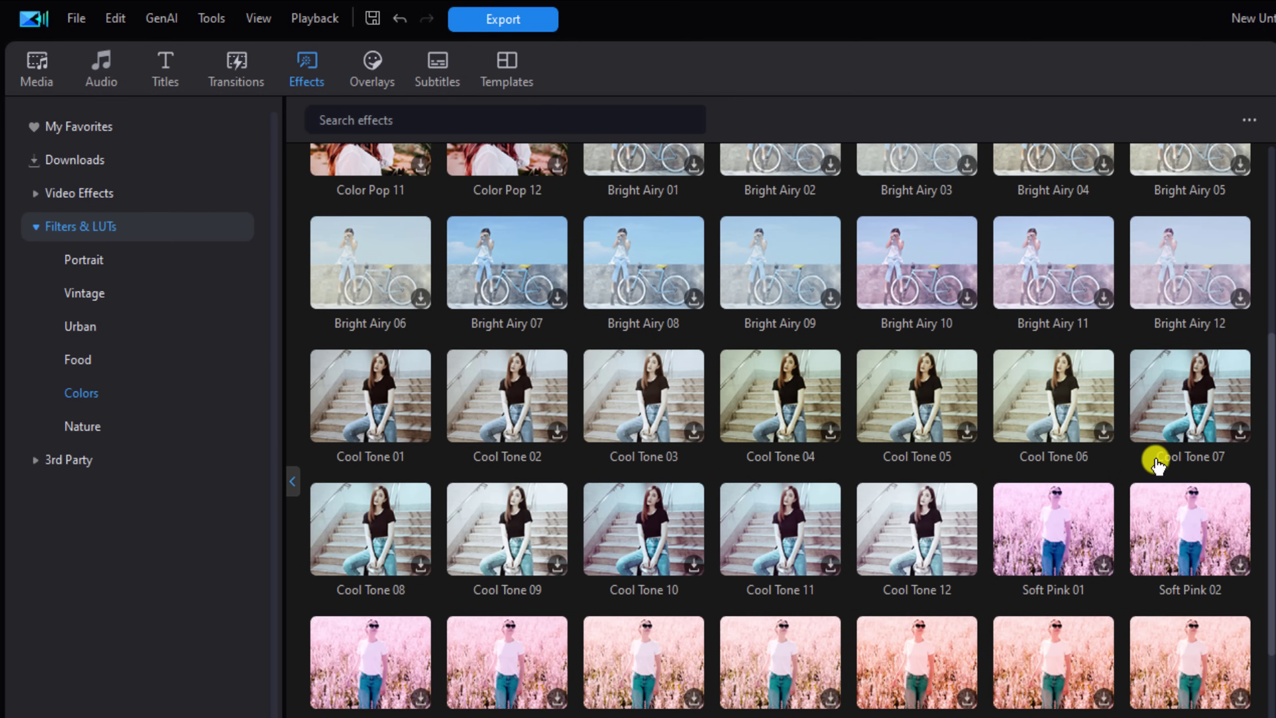
scroll(1105, 553, down, 3)
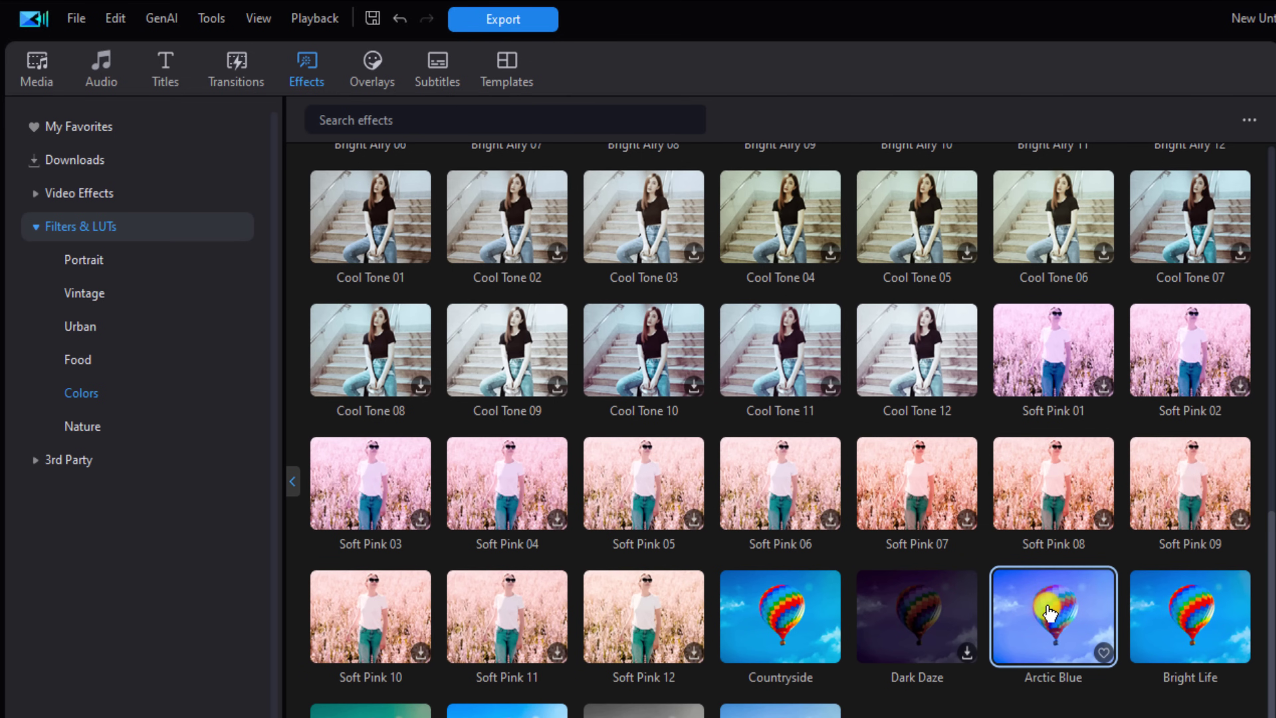
drag(1050, 612, 610, 717)
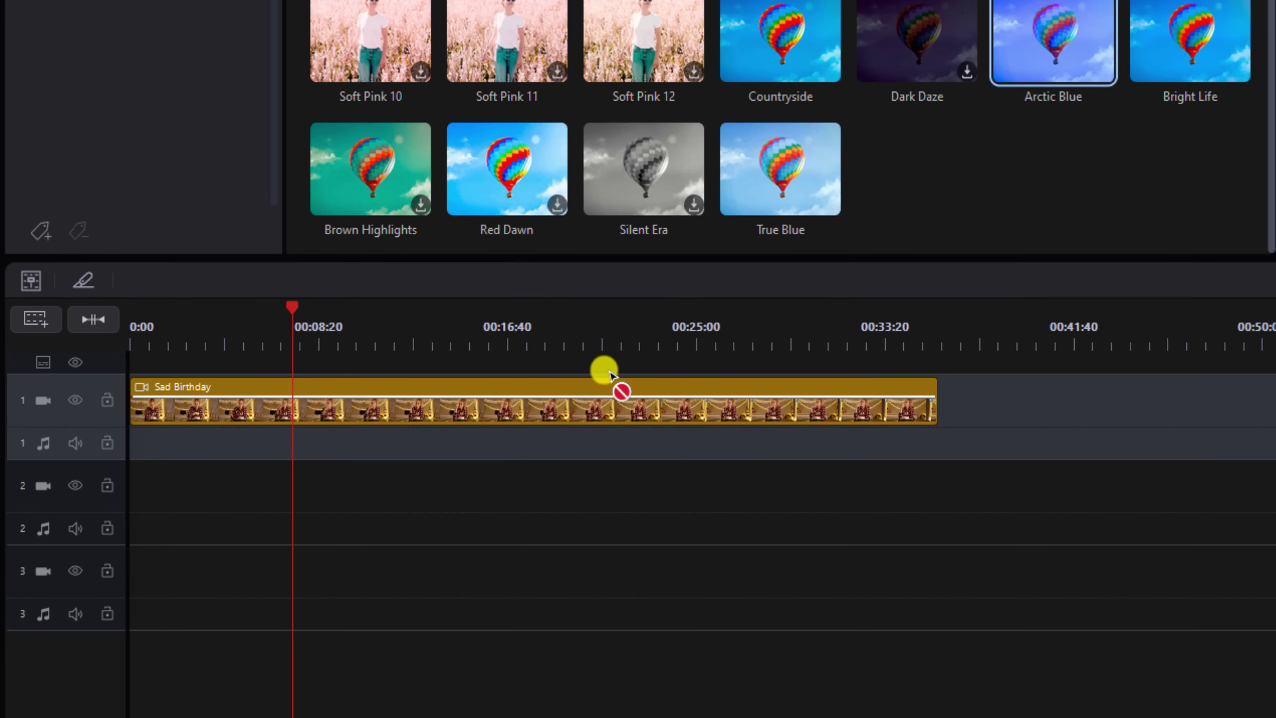
drag(610, 375, 635, 404)
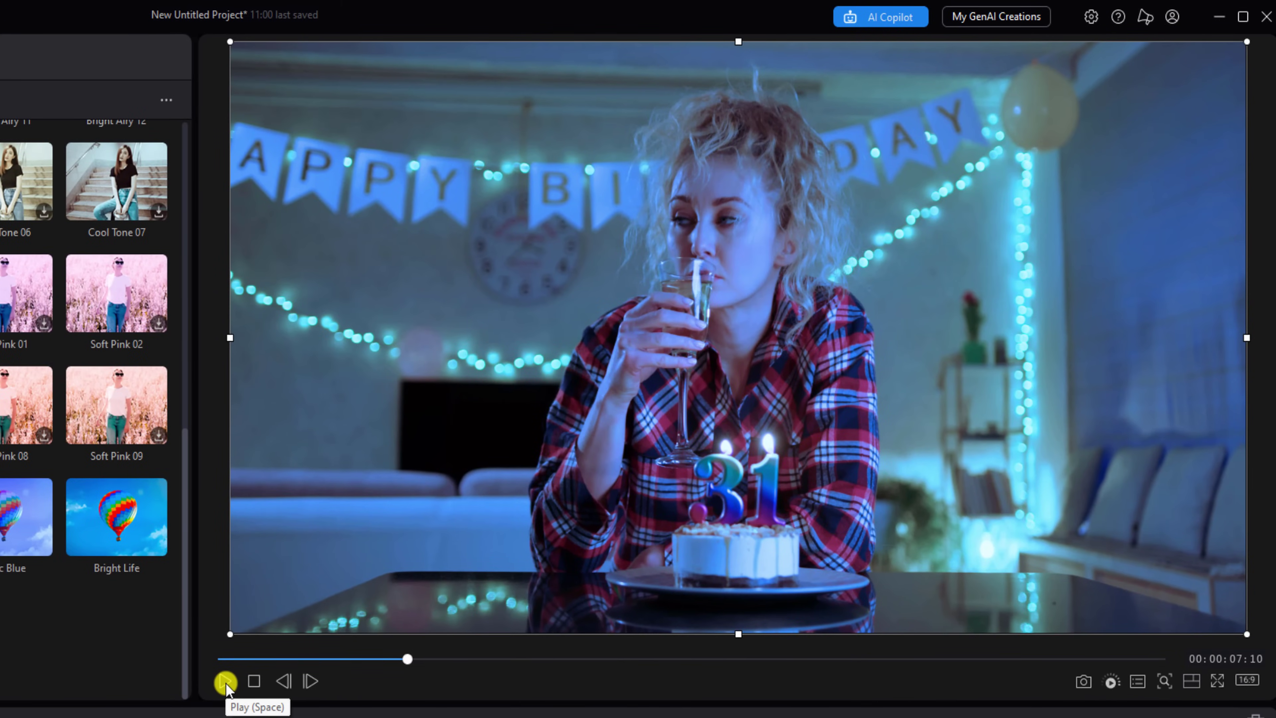
Play the Sad Birthday clip to review its cool blue Arctic Blue tint.
click(284, 655)
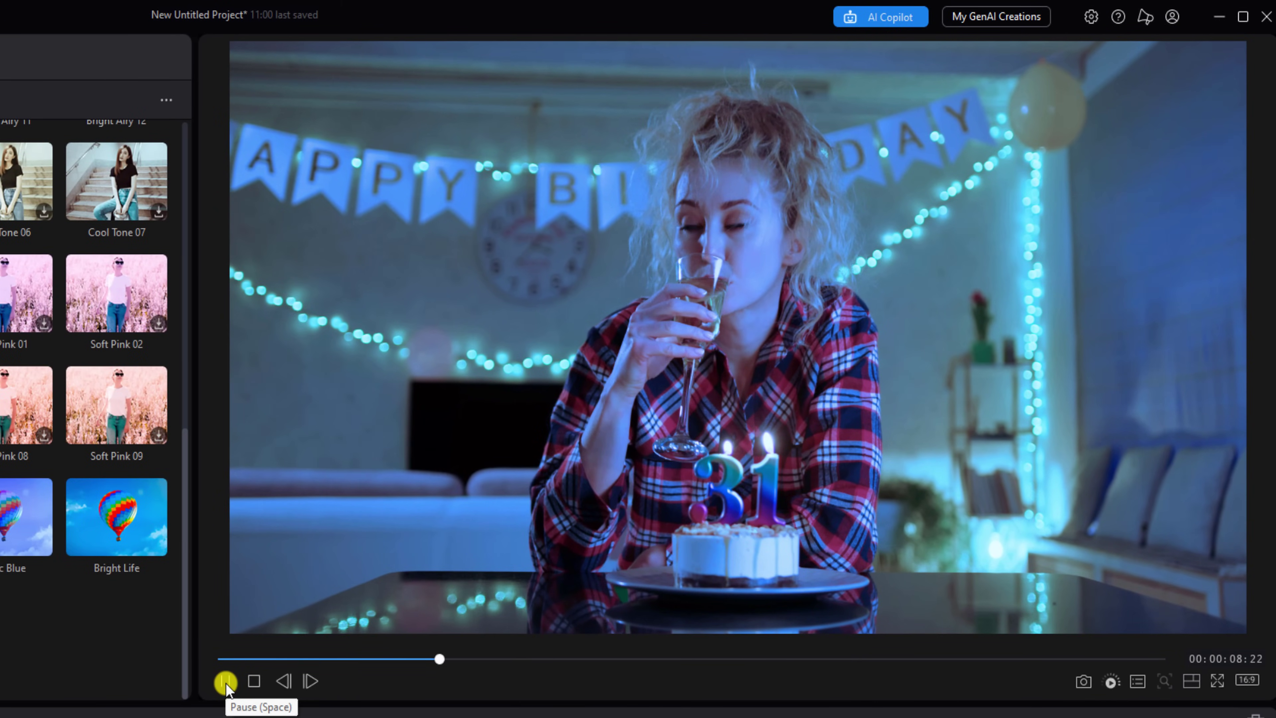